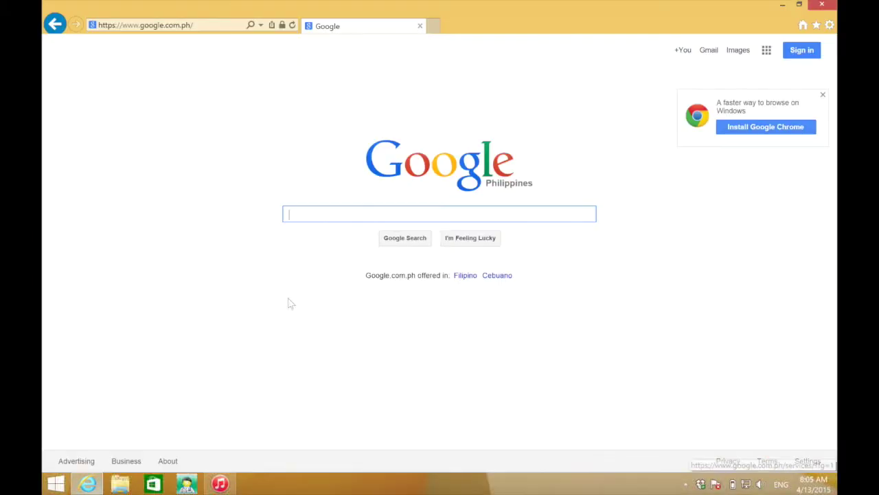
Search Google for ifunbox and save the v2.95 Windows installer from i-funbox.com.
text(ifunbox)
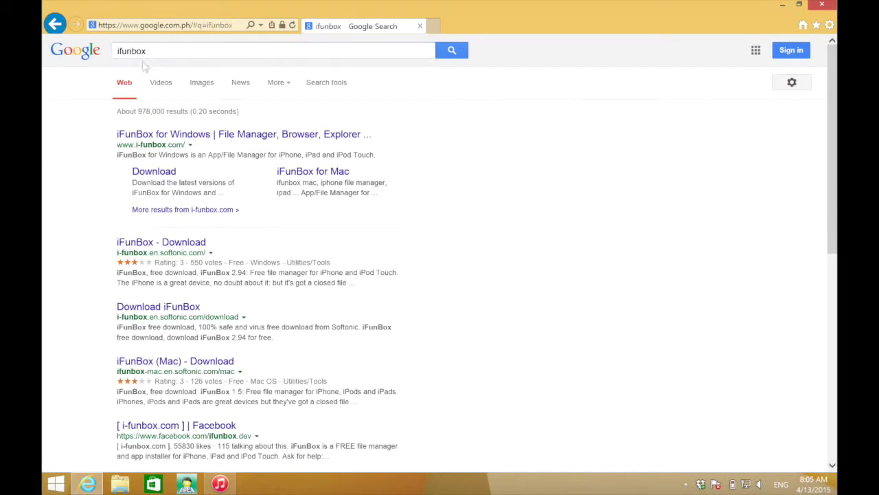
click(154, 136)
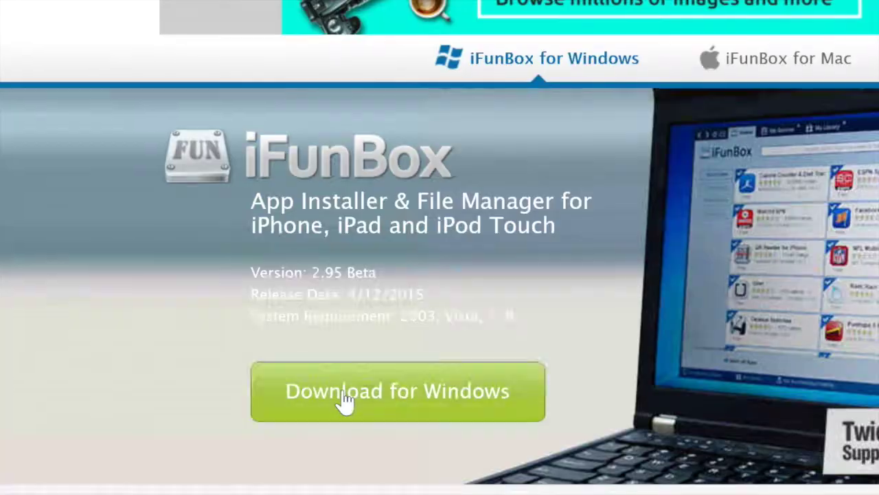
click(274, 302)
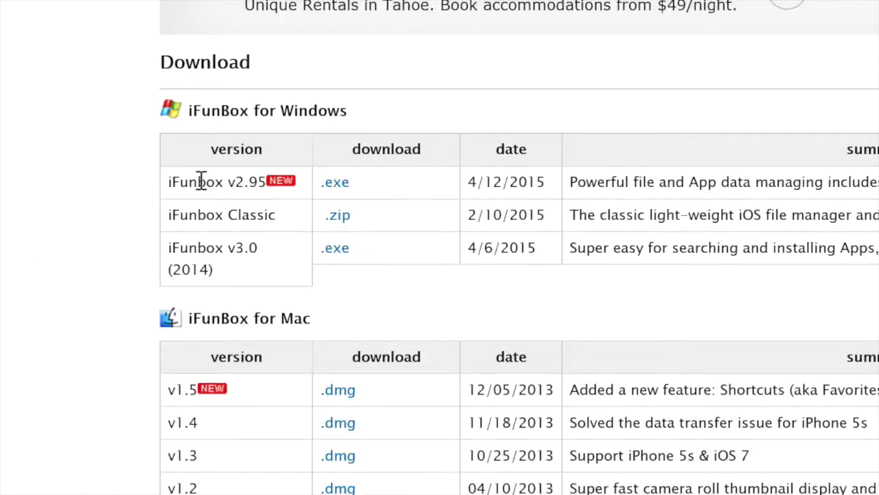
click(336, 182)
key(Return)
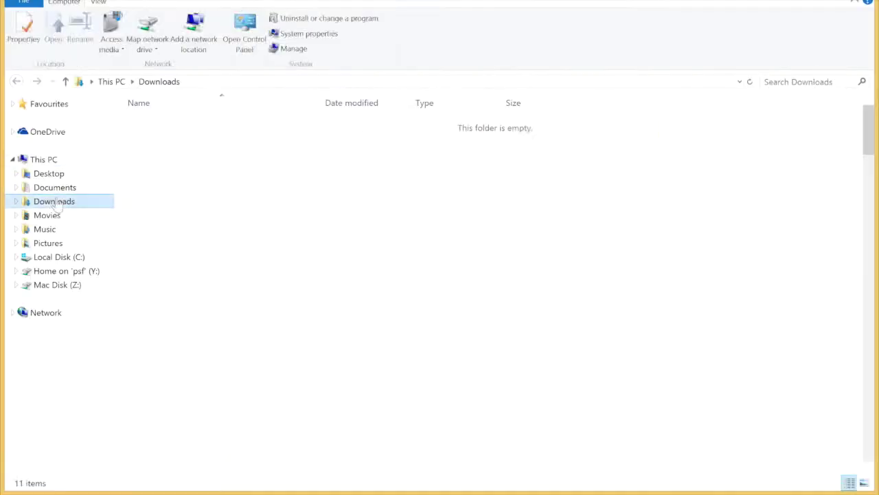
Run the downloaded ifunbox_setup and step through the wizard to install iFunbox.
click(172, 119)
double_click(172, 120)
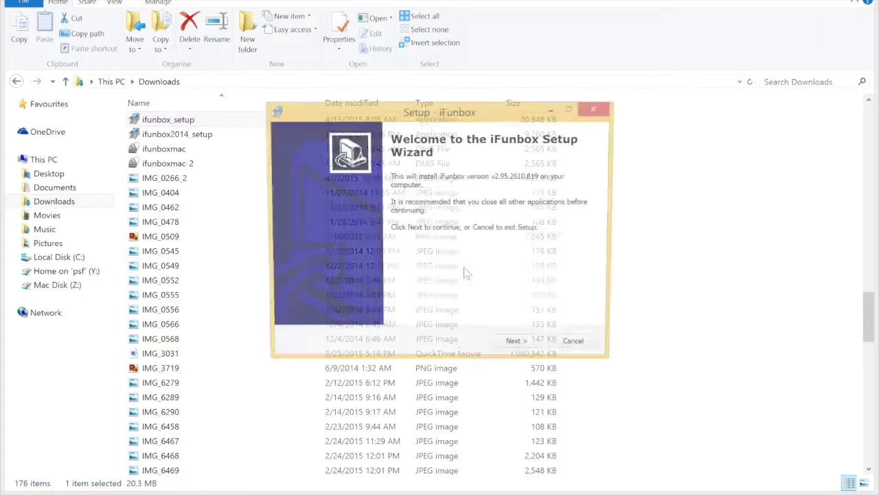
click(522, 344)
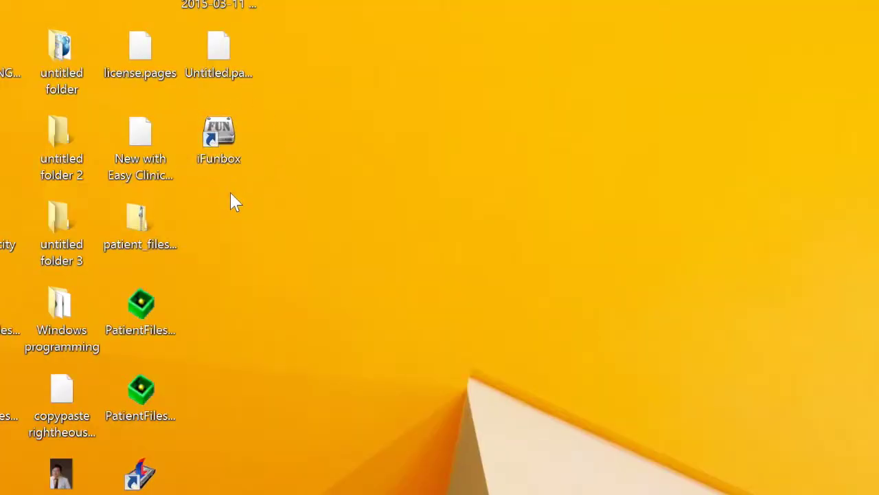
Start iFunbox from its desktop shortcut to bring up the Welcome tab.
click(219, 134)
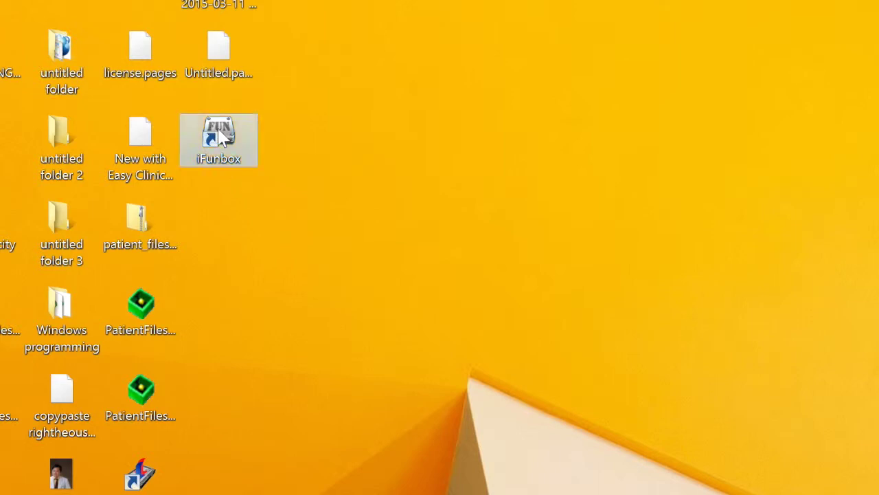
double_click(220, 135)
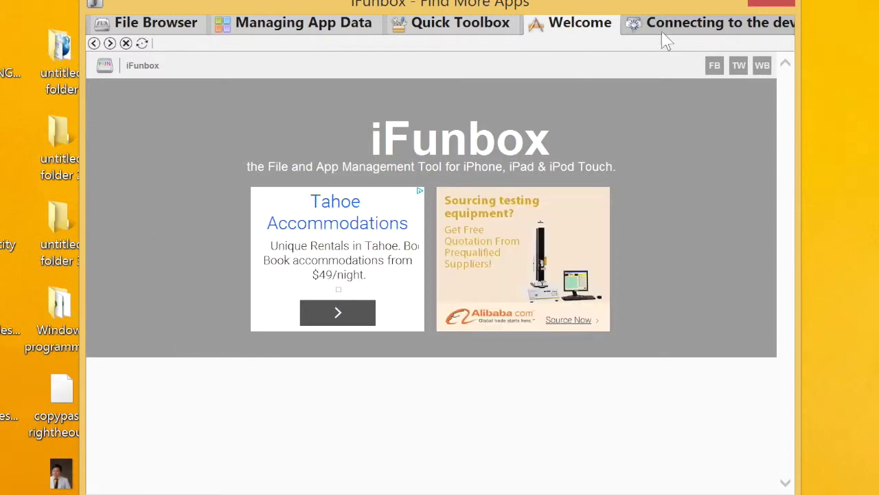
Connect iFunbox to the iPhone 5 over USB and show Managing App Data.
click(688, 30)
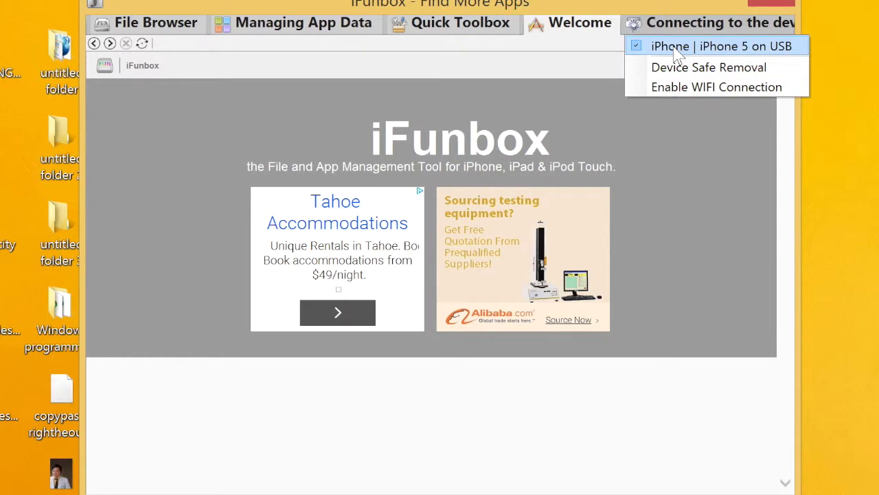
click(675, 48)
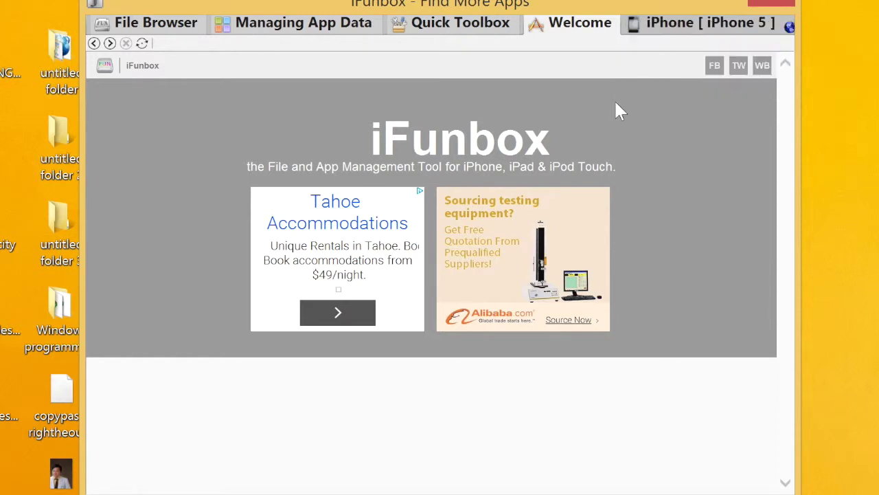
click(671, 31)
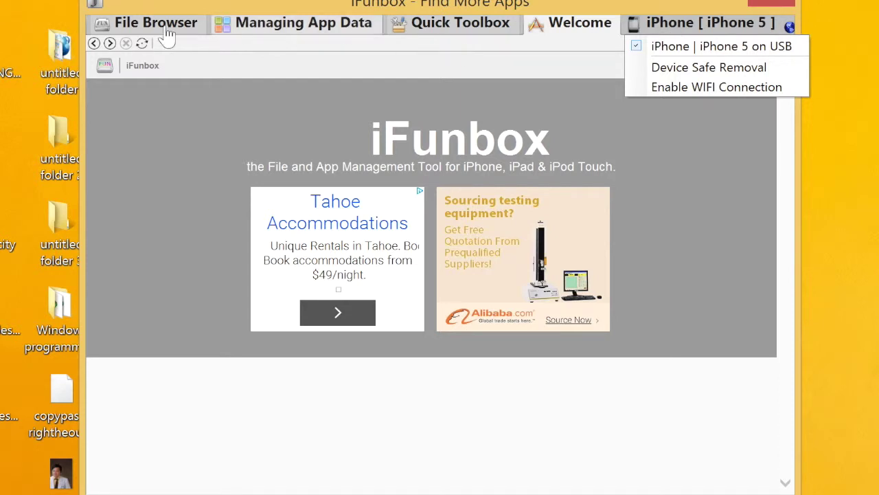
click(273, 27)
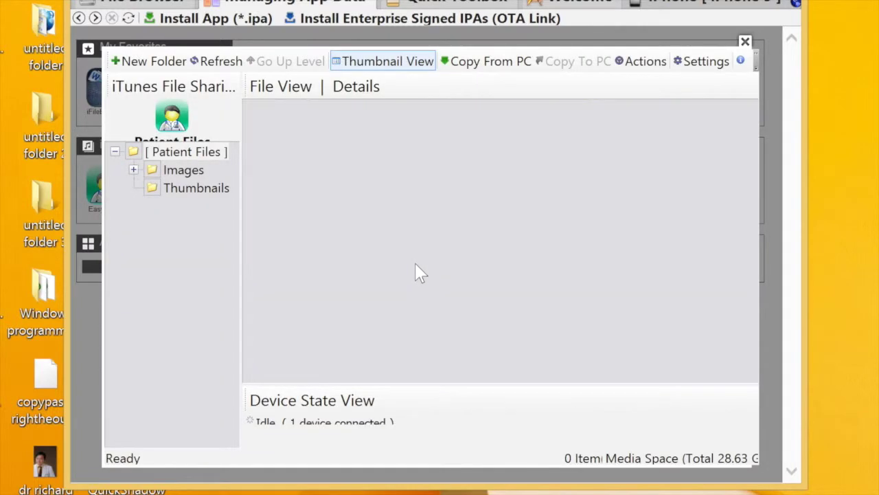
Switch Patient Files documents to a detailed list and widen the Type and Name columns.
click(383, 61)
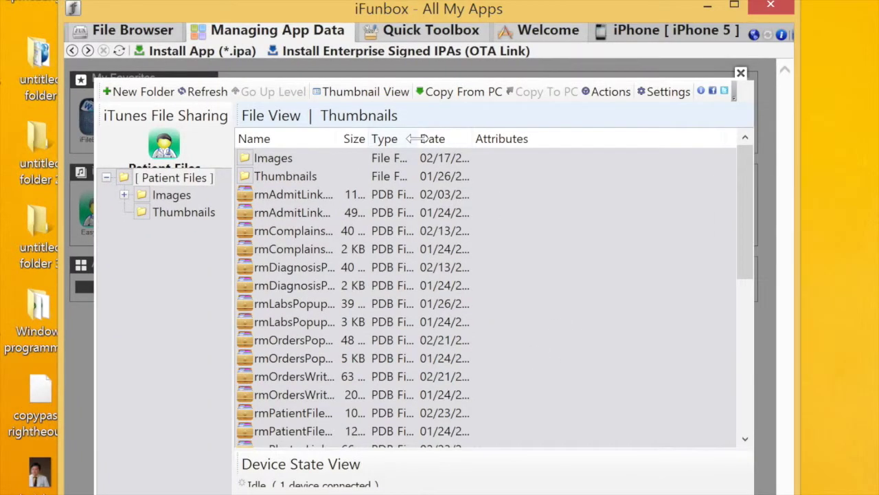
drag(416, 138, 487, 139)
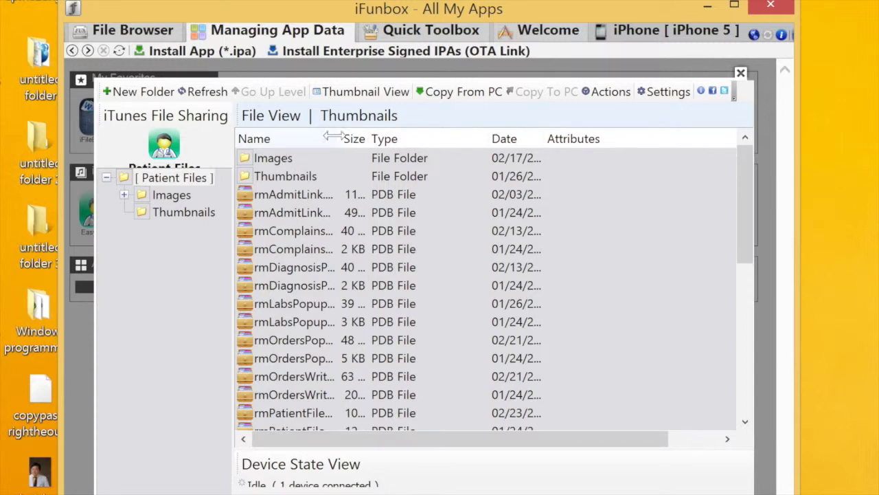
drag(334, 136, 413, 144)
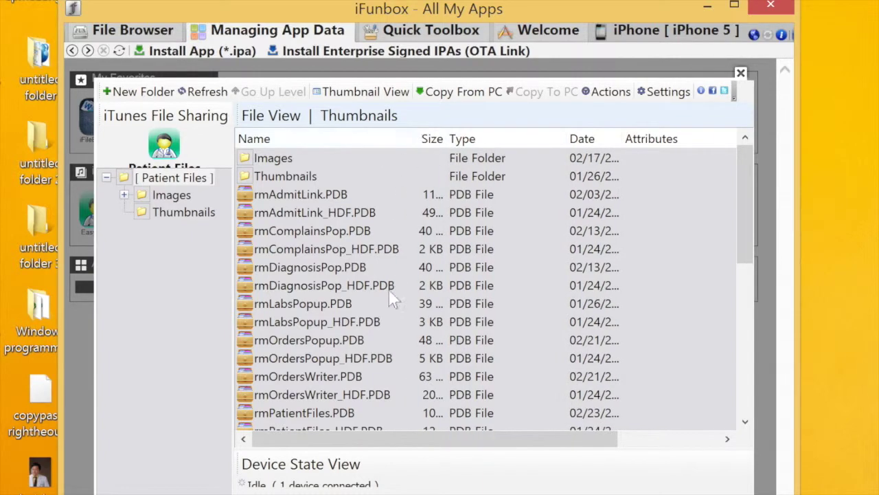
Select rmAdmitLink.PDB, rmPatientFiles.PDB and rmVisitLink.PDB and choose Actions > Copy To PC.
click(306, 195)
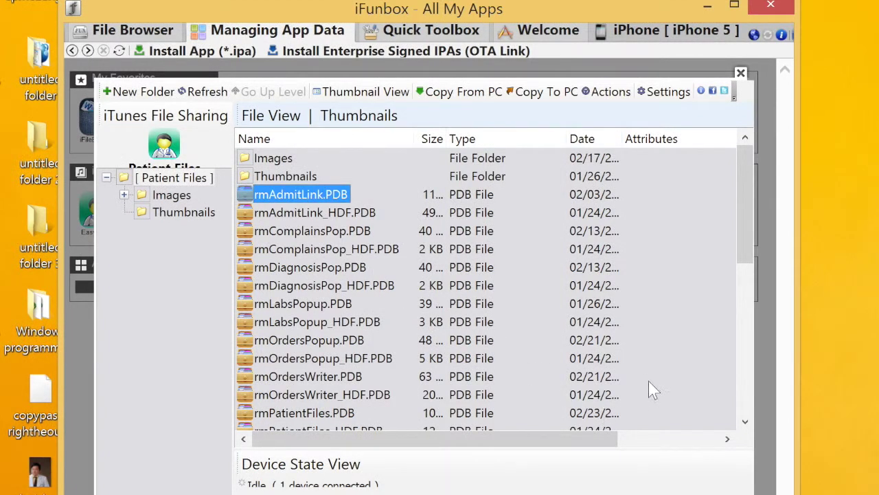
ctrl+click(337, 415)
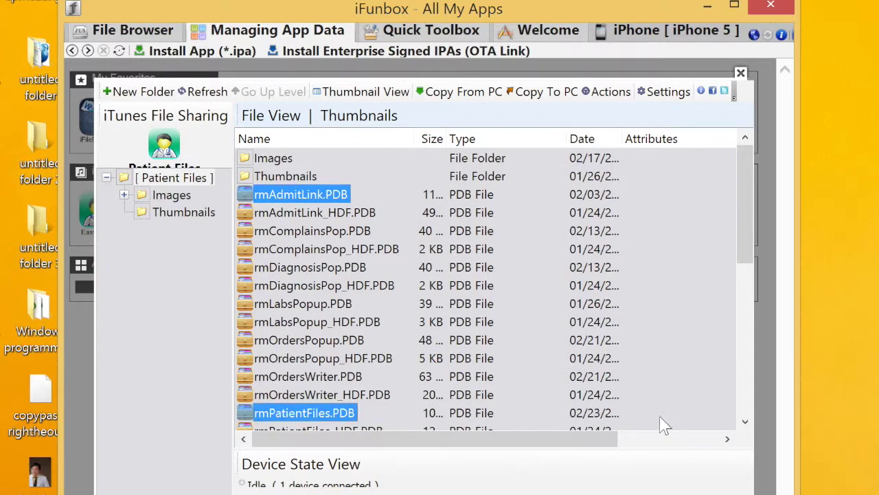
scroll(743, 395, down, 7)
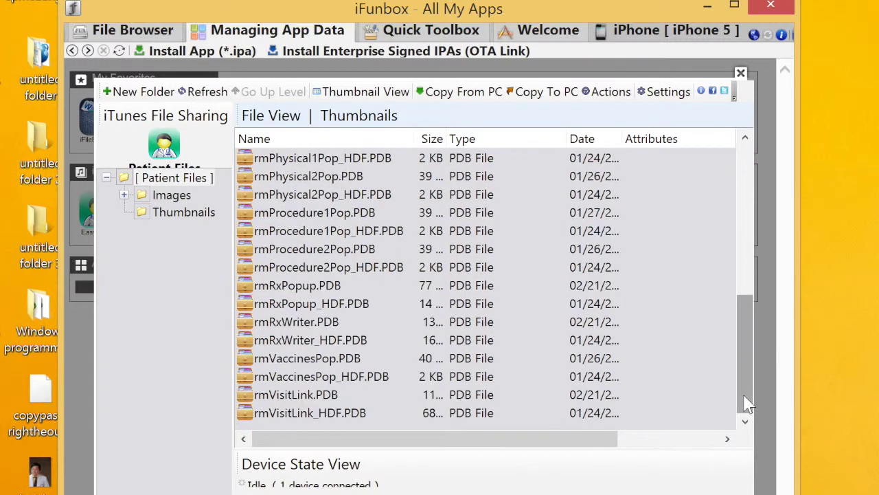
ctrl+click(327, 402)
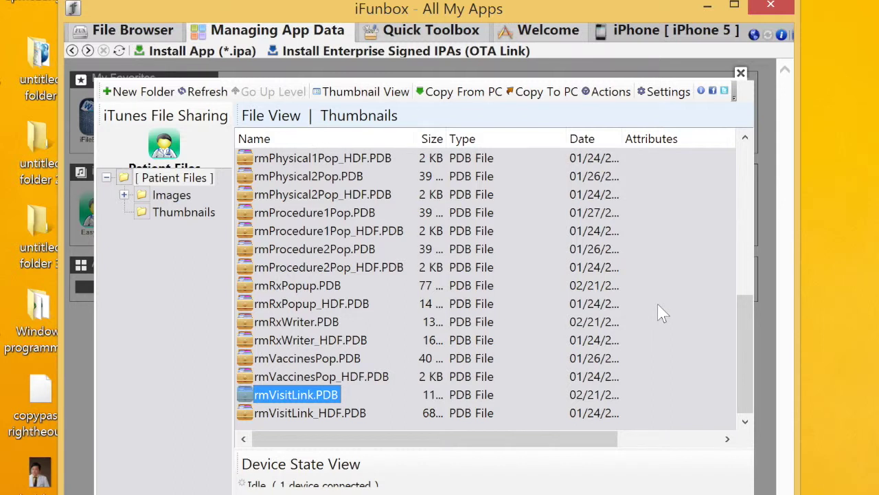
click(608, 93)
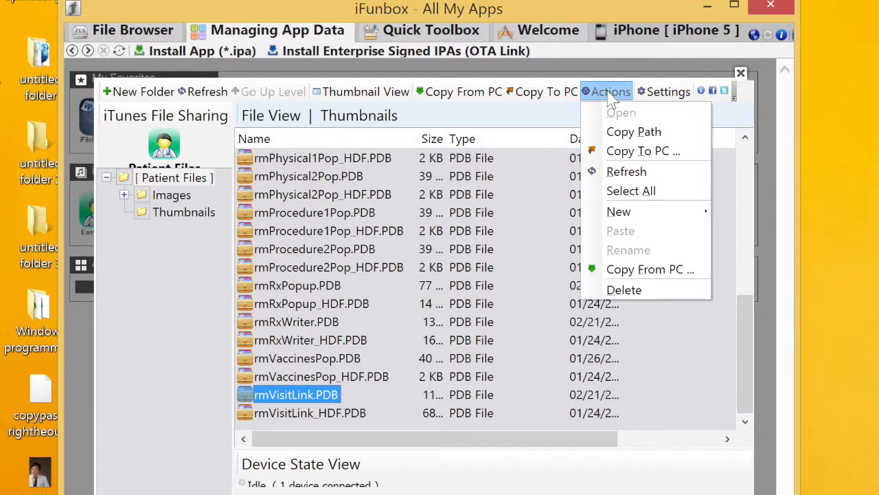
click(629, 152)
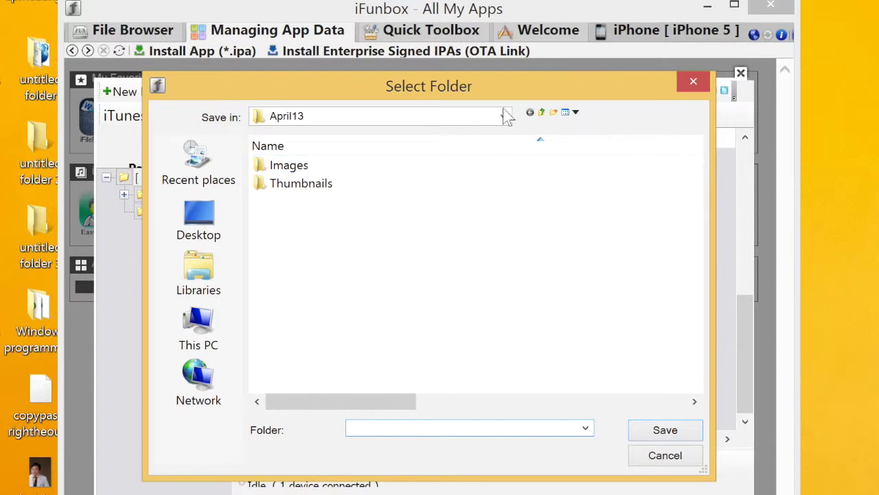
Set the Save in location to the PatientFilesiPhone folder.
click(504, 116)
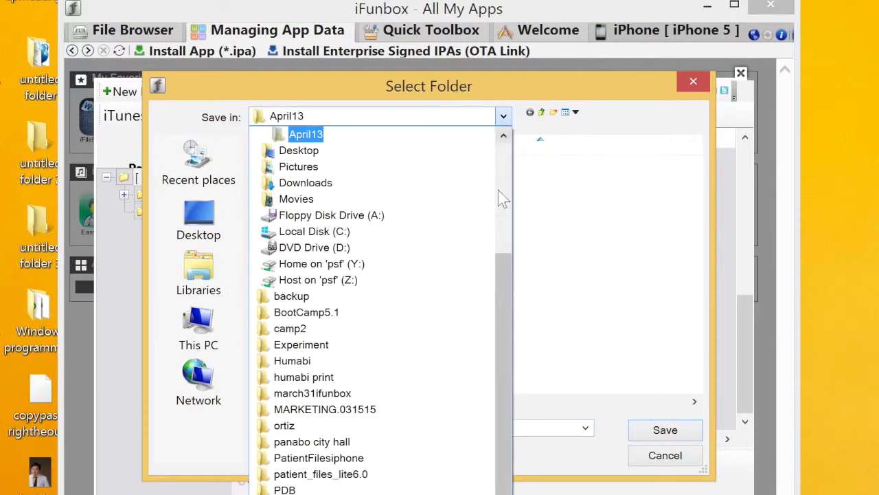
scroll(506, 144, up, 2)
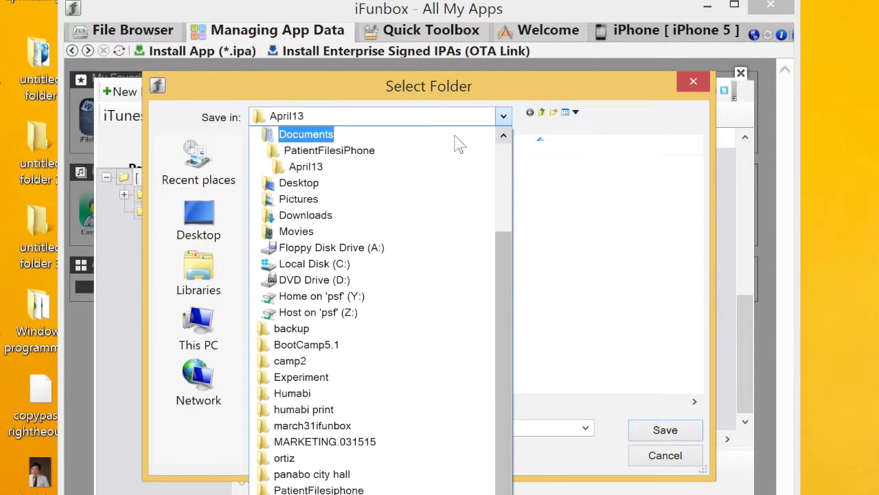
click(424, 154)
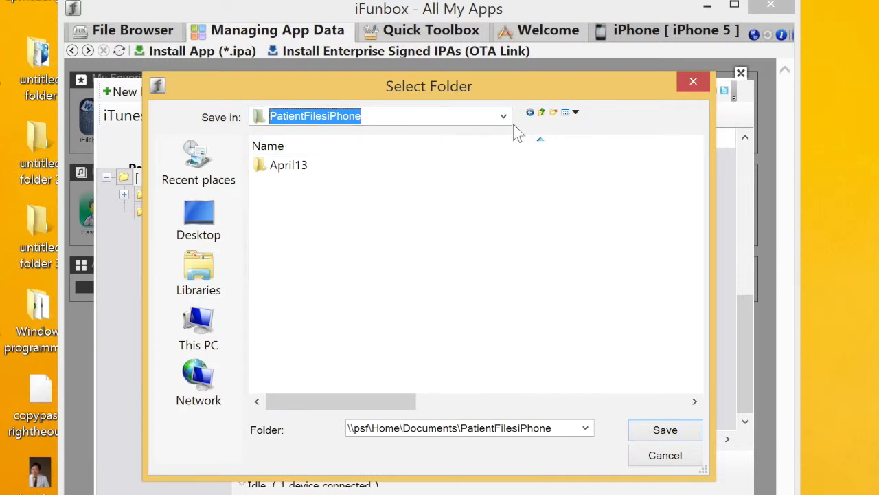
Create a new April14 folder there and save the three database files into it.
click(552, 115)
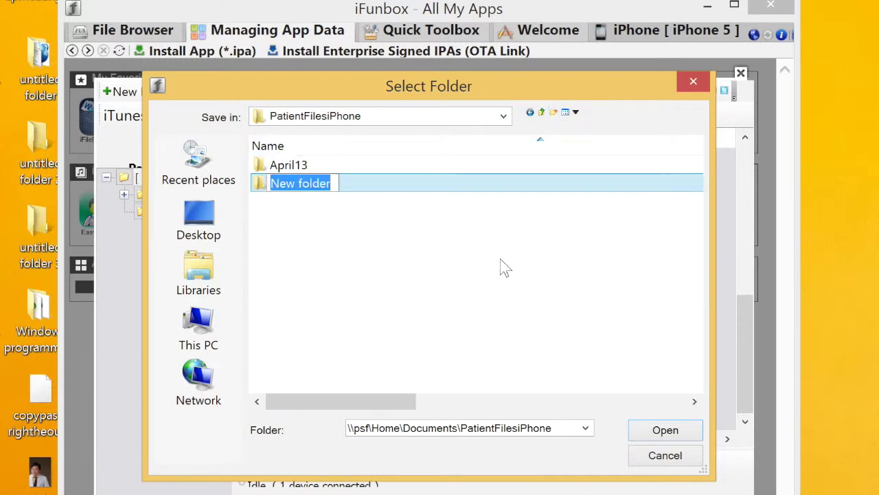
text(Apro)
key(BackSpace)
text(il14)
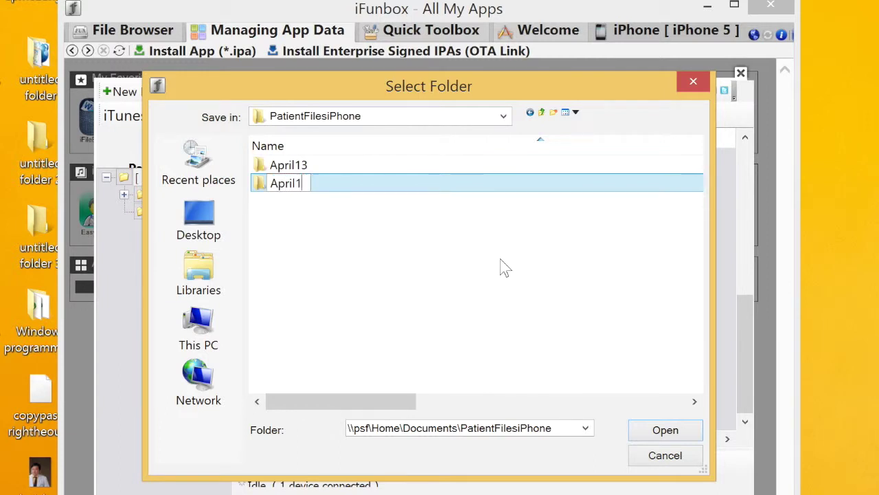
click(414, 295)
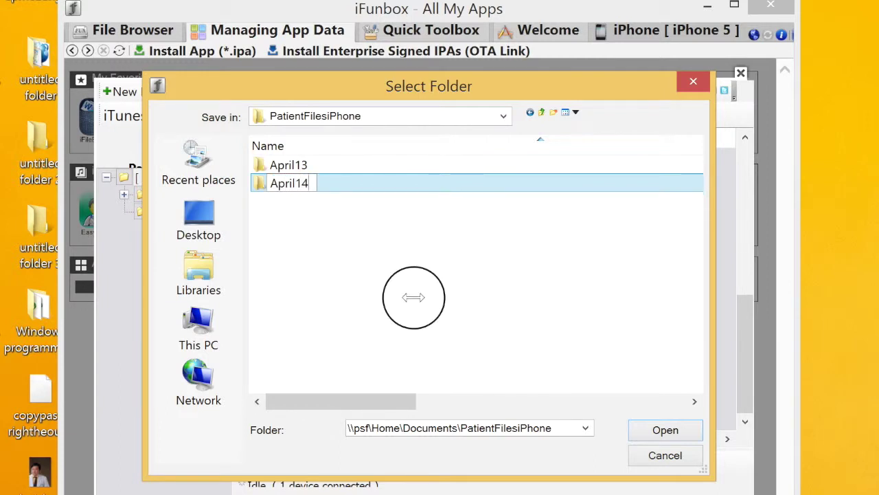
double_click(376, 194)
click(656, 431)
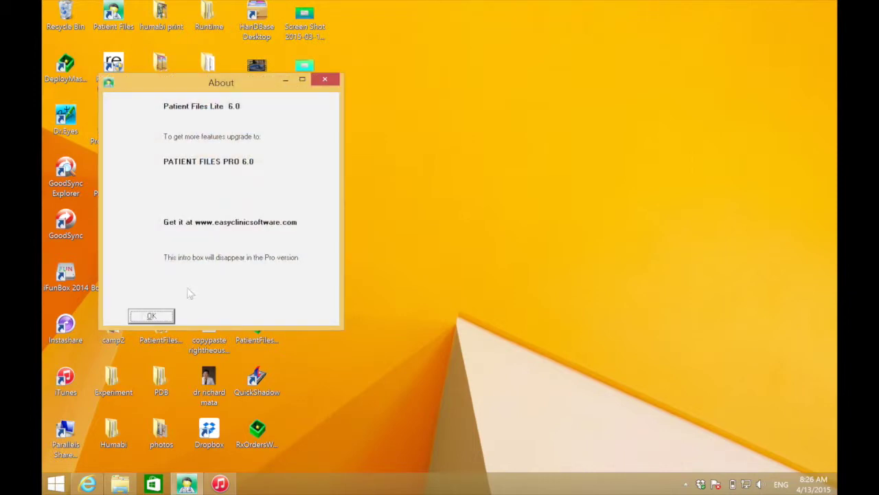
Dismiss the Patient Files Lite About box and open the MyPatients6 rmPatientFiles table.
click(153, 316)
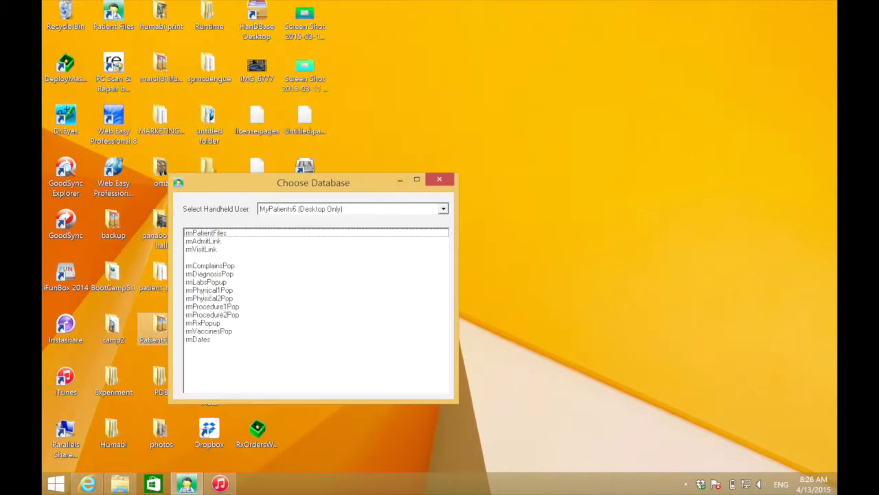
double_click(381, 233)
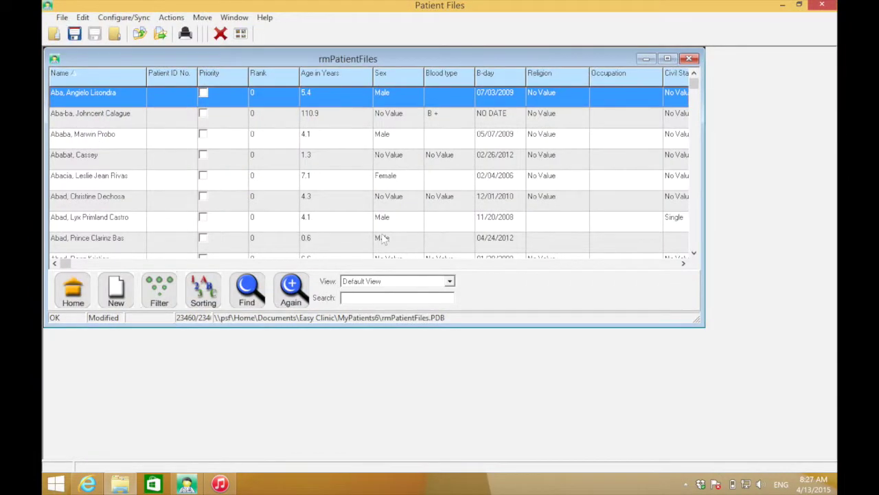
Start File > Merge Database... and choose Browse Files.
click(63, 17)
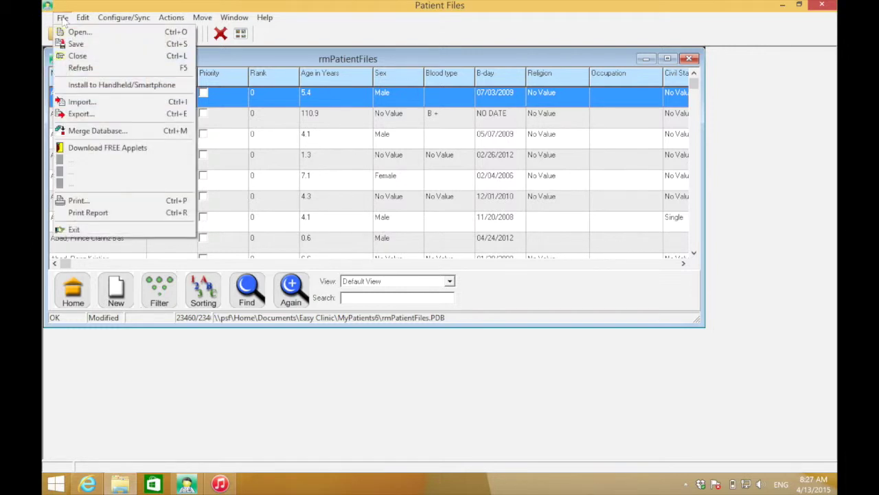
click(134, 135)
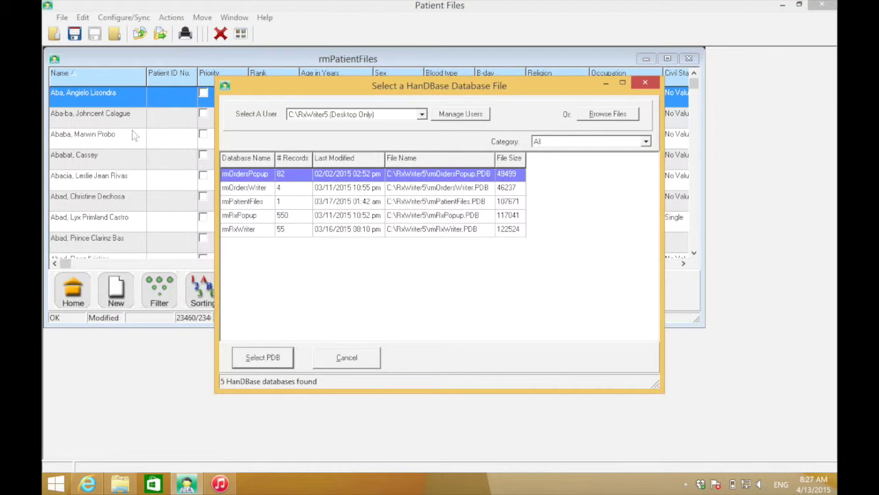
click(634, 115)
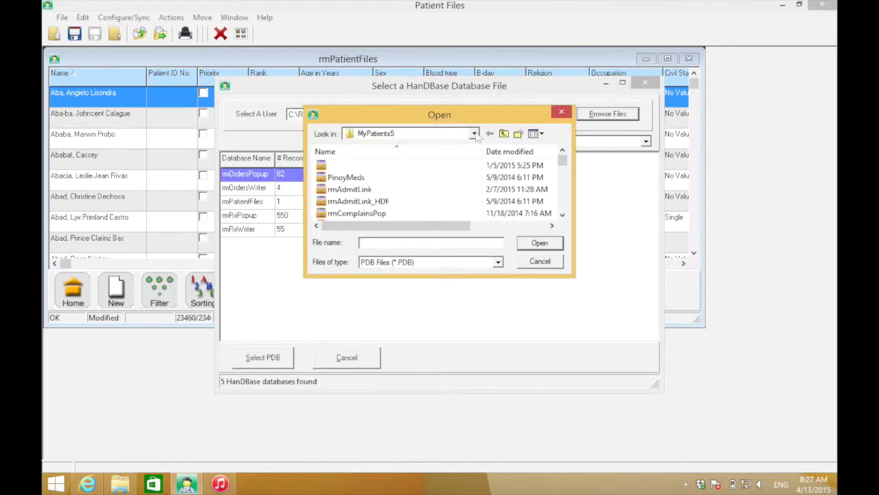
Navigate to Documents\PatientFilesiPhone\April14 and select the rmPatientFiles file.
click(474, 133)
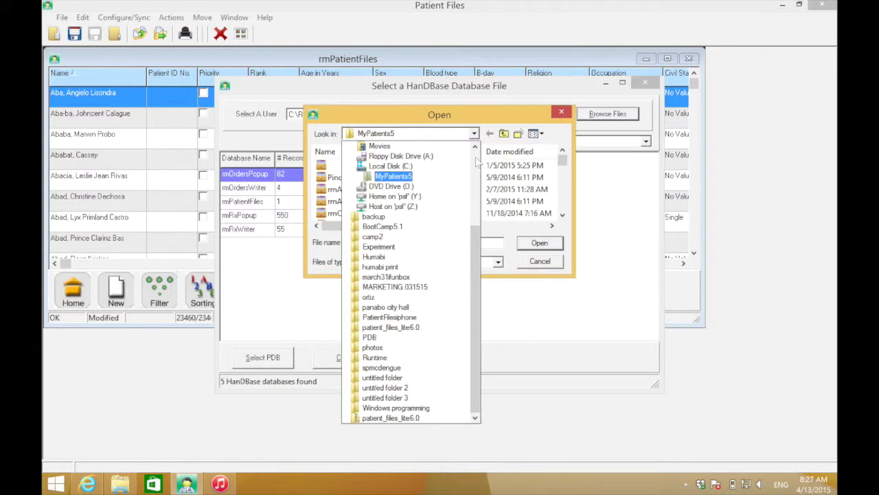
scroll(478, 161, up, 4)
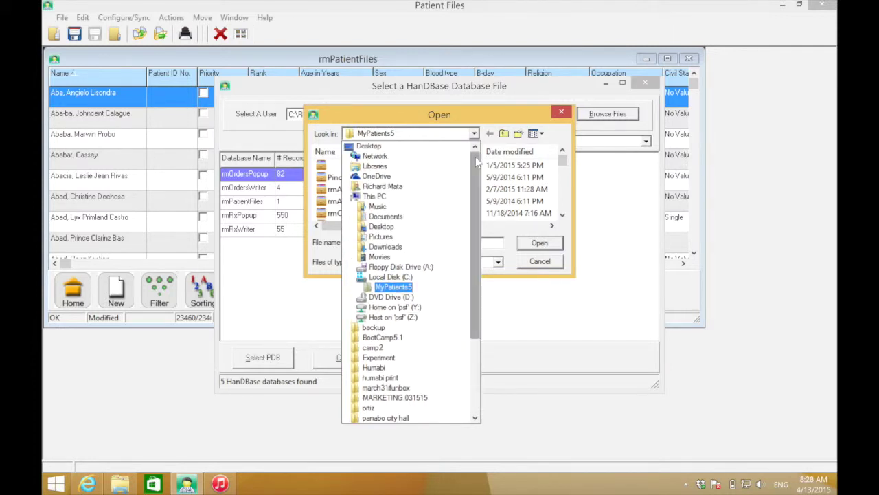
click(402, 217)
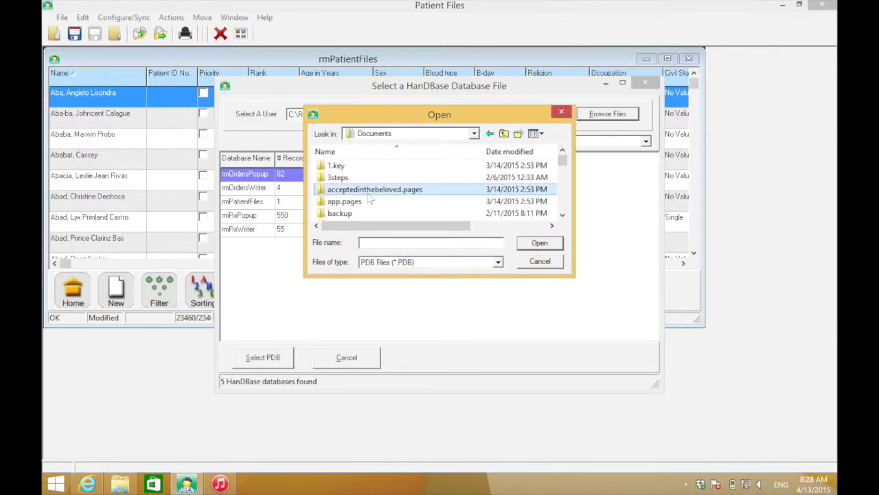
scroll(369, 199, down, 5)
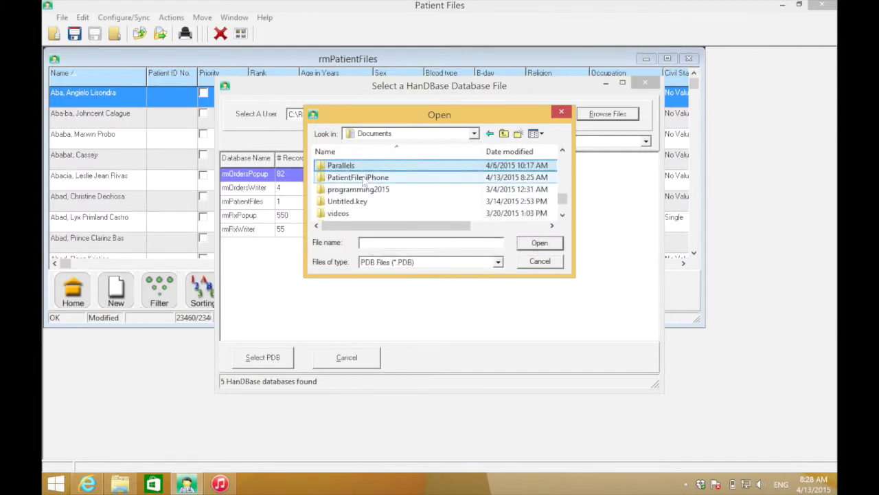
click(364, 178)
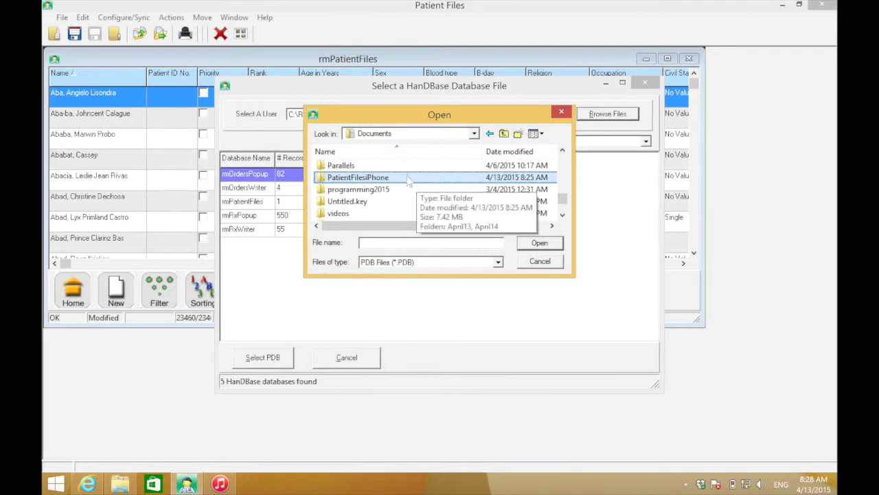
double_click(364, 177)
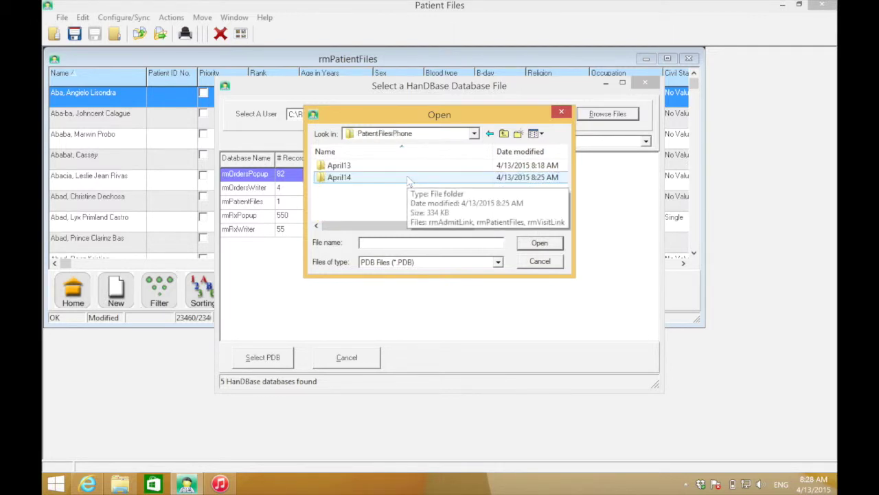
click(385, 180)
double_click(384, 178)
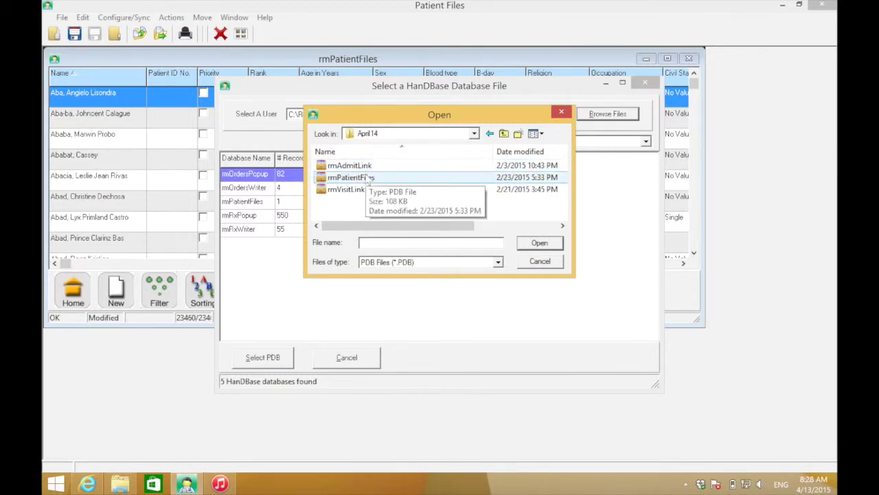
click(389, 180)
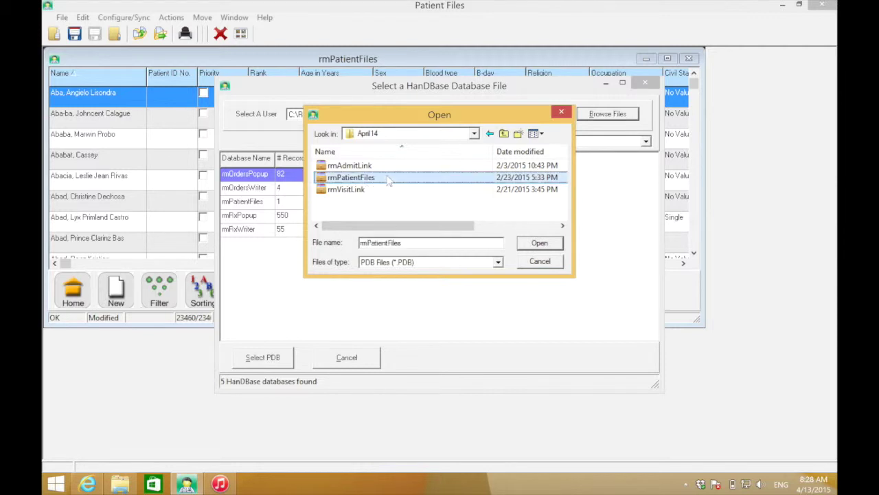
Merge the April14 rmPatientFiles in, then return Home and answer Yes to save.
click(528, 246)
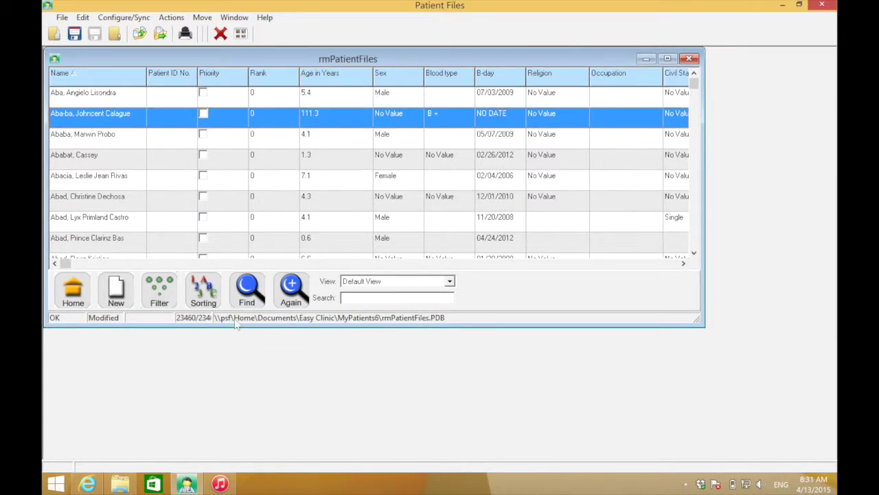
click(81, 294)
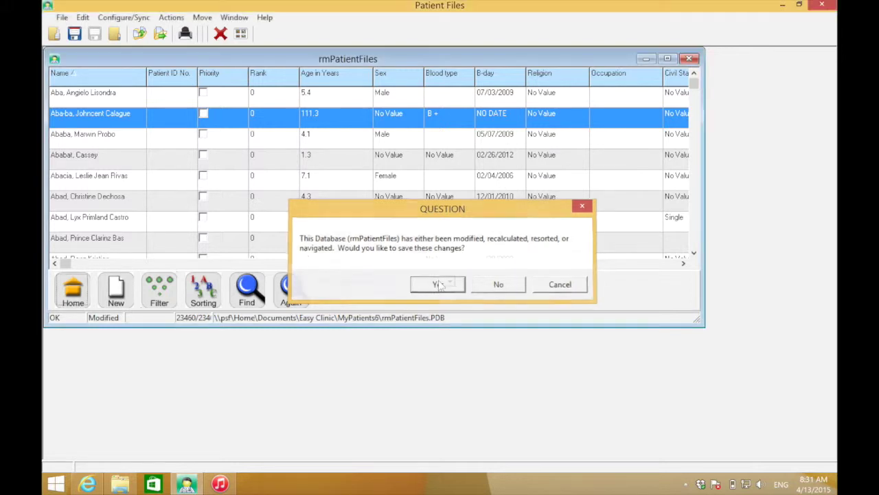
click(437, 285)
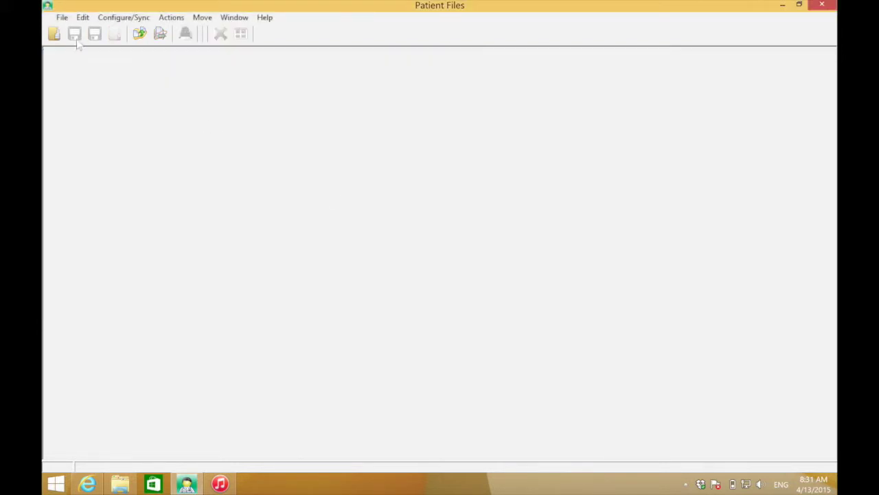
Open the rmAdmitLink database and start File > Merge Database... > Browse Files.
click(55, 36)
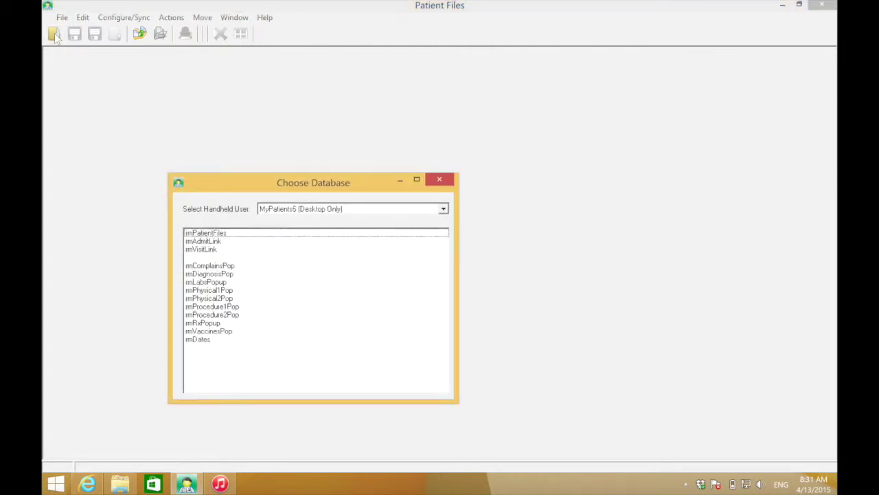
double_click(204, 242)
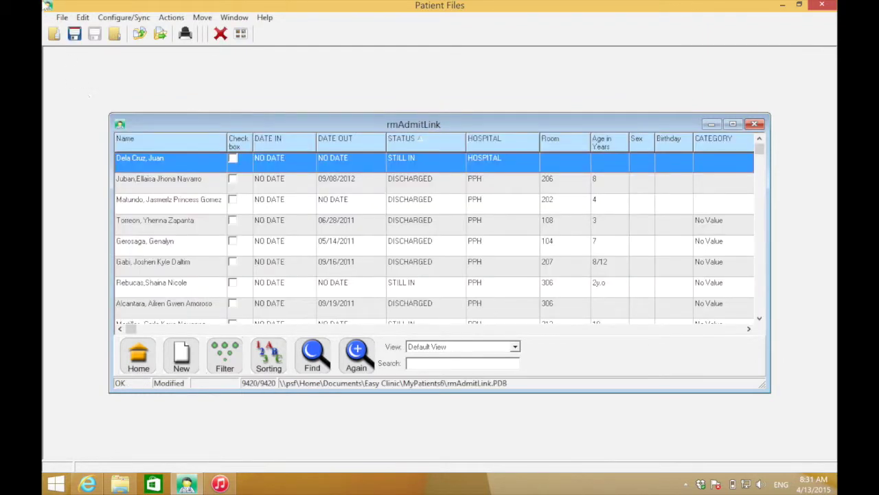
click(60, 18)
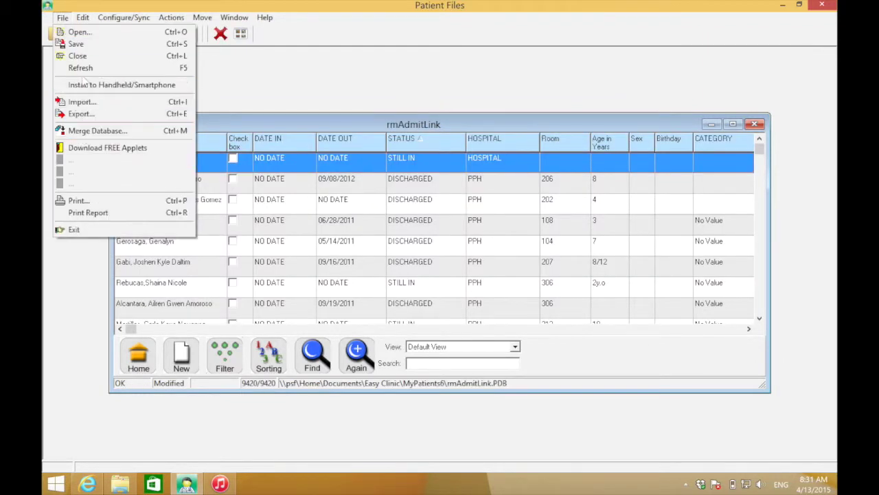
click(92, 131)
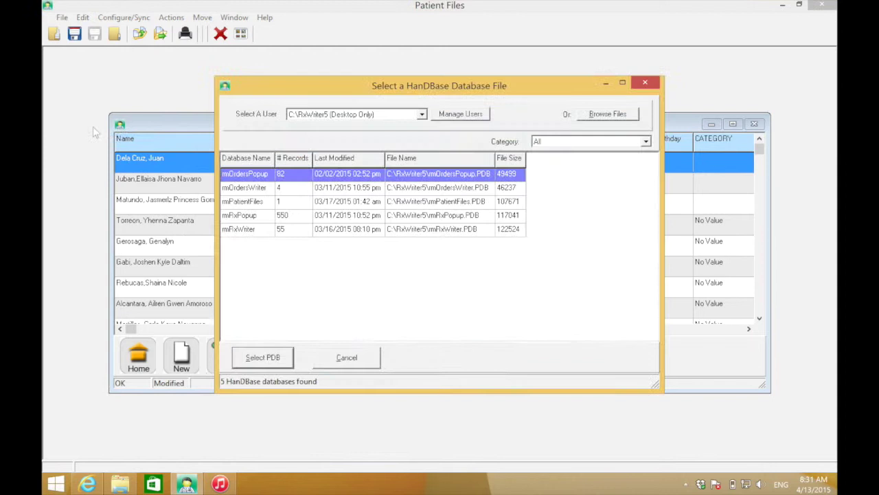
click(595, 115)
Go to PatientFilesiPhone\April14 and select the iPhone rmAdmitLink file.
click(474, 134)
scroll(453, 156, up, 2)
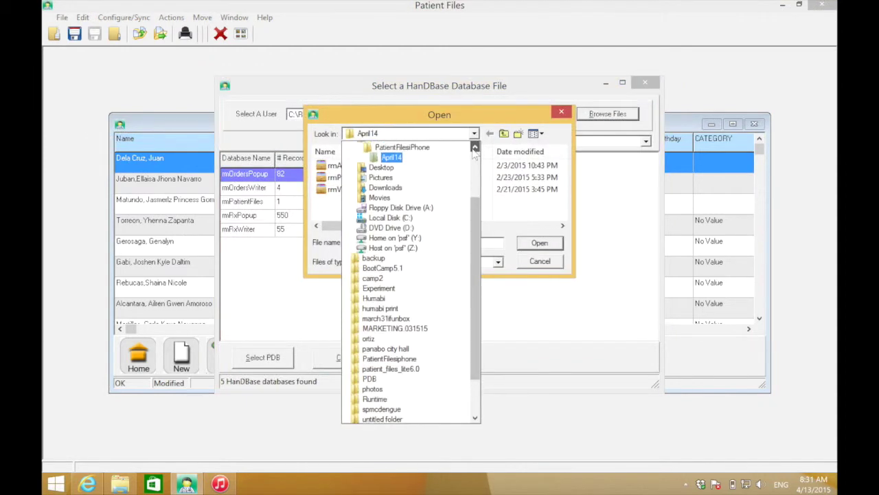
click(412, 176)
double_click(365, 177)
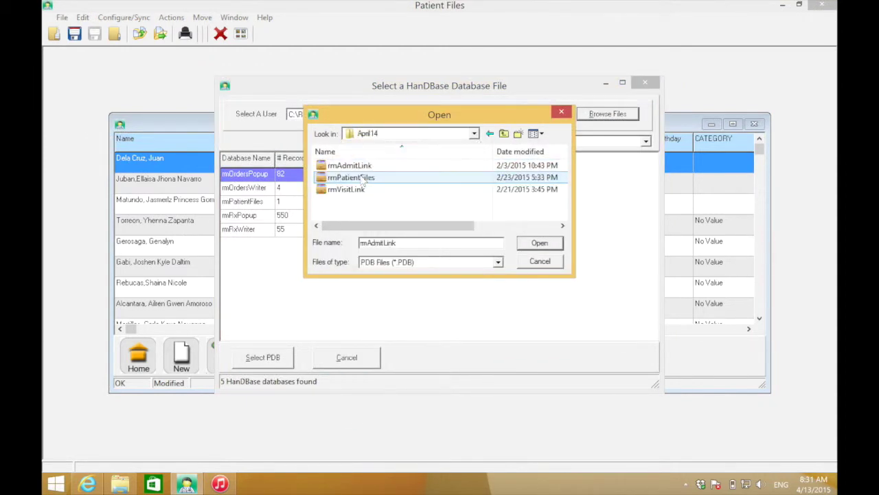
click(381, 165)
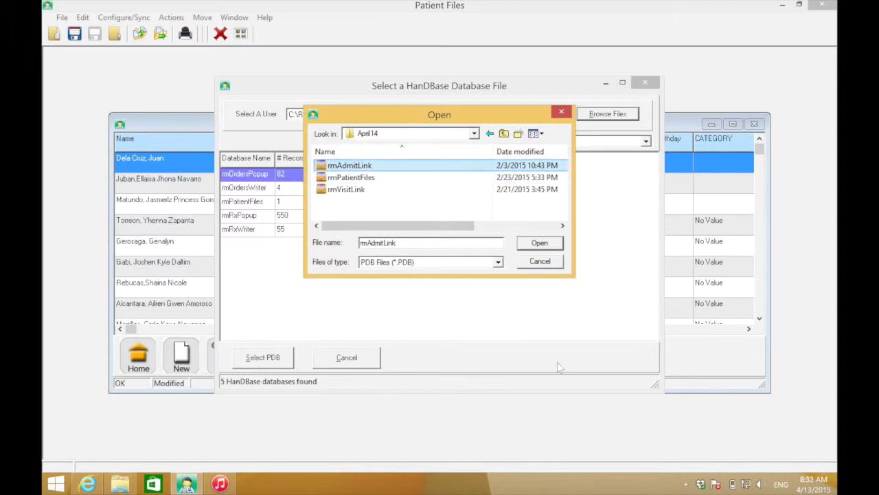
Merge the rmAdmitLink copy in, then return Home and answer Yes to save.
click(538, 245)
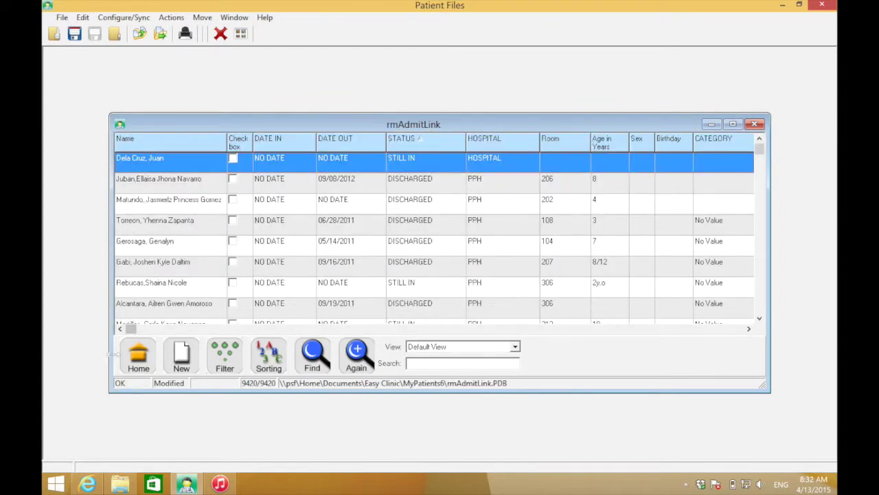
click(139, 359)
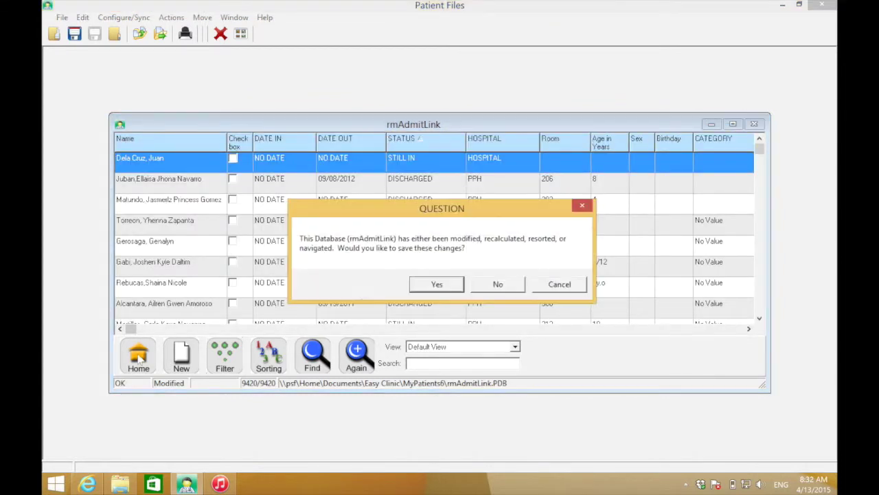
click(437, 284)
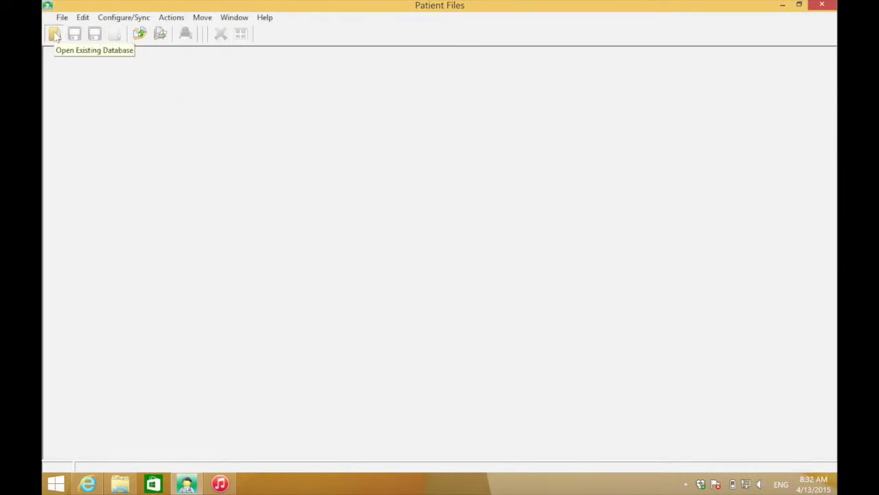
Open the rmVisitLink database and merge the rmVisitLink database file into it.
click(54, 35)
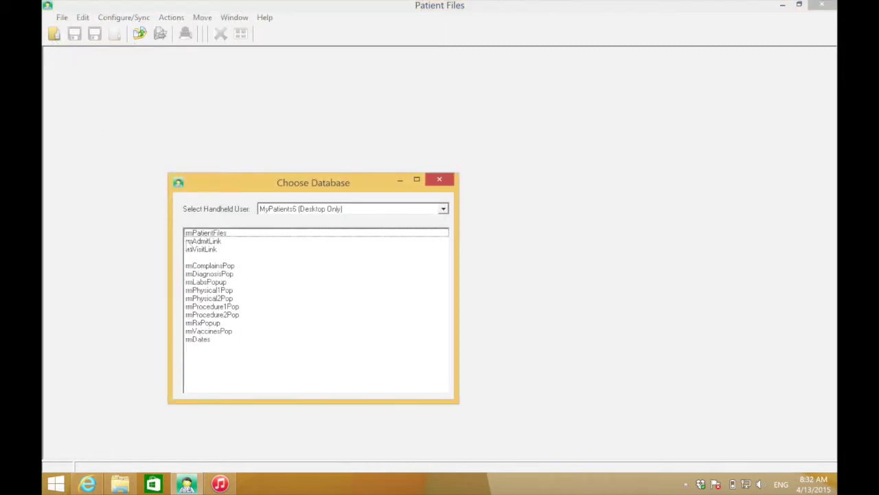
double_click(194, 250)
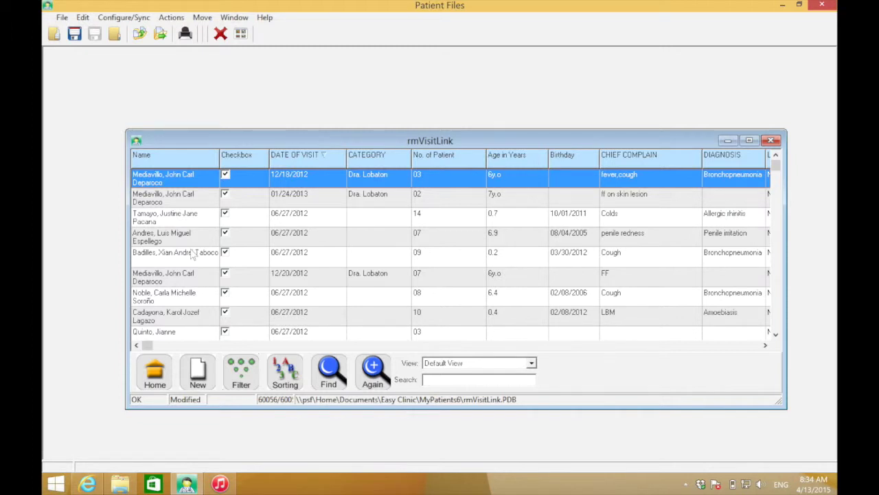
click(61, 17)
click(97, 131)
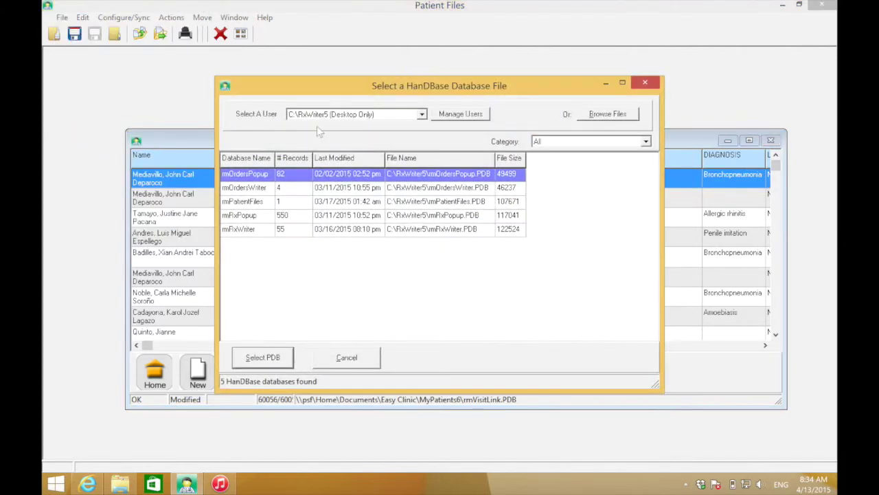
click(608, 114)
click(371, 190)
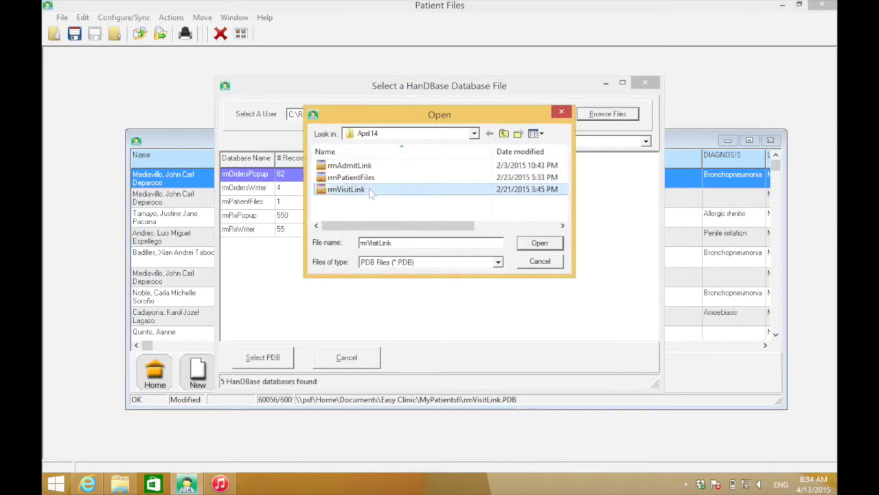
click(536, 244)
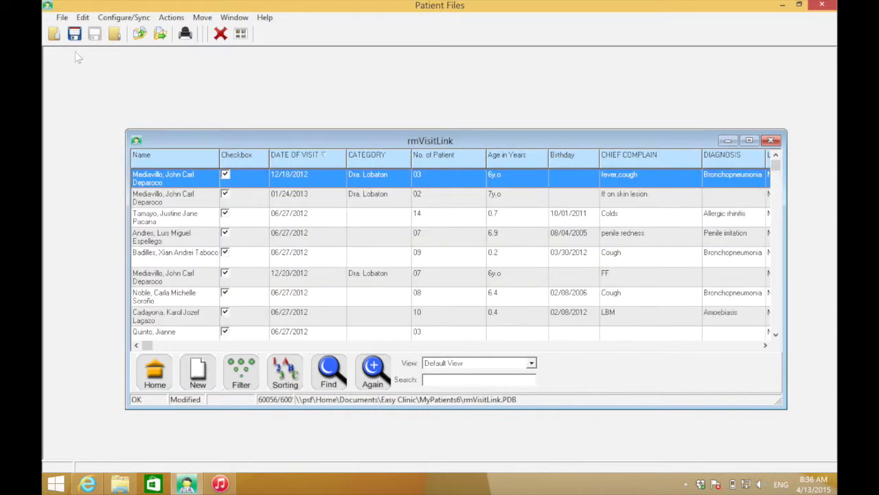
Return Home, save the changes to rmVisitLink, and exit Patient Files.
click(158, 379)
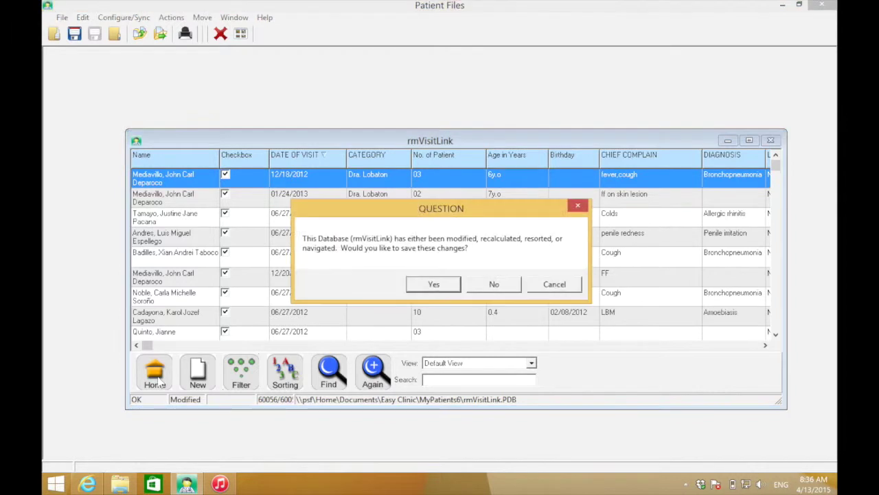
click(440, 288)
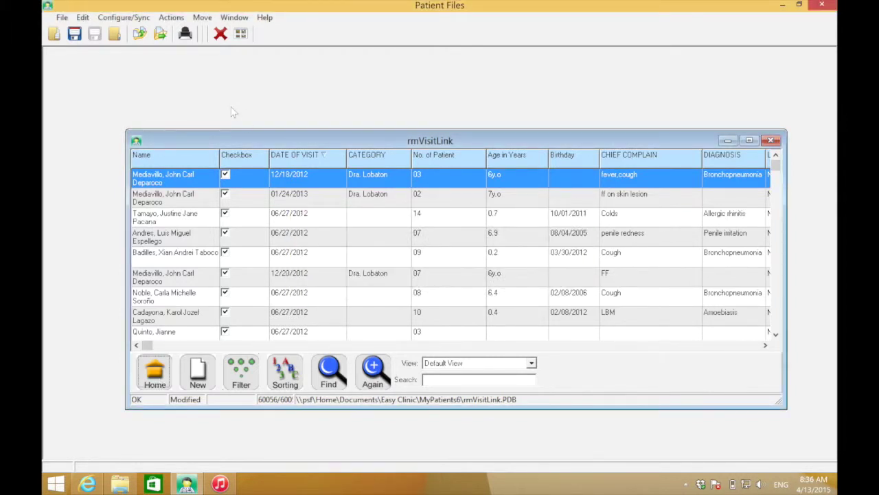
click(60, 17)
click(74, 229)
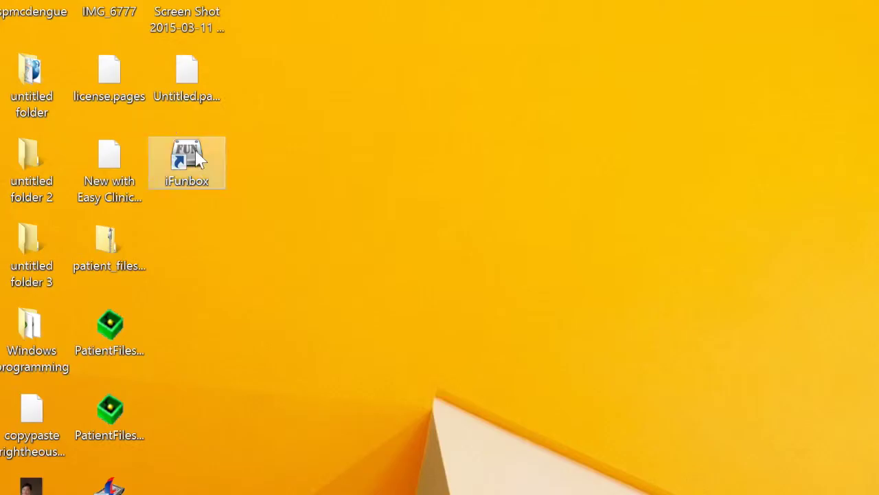
Launch iFunbox, connect to iPhone 5 over USB, and browse Patient Files' shared files.
double_click(197, 155)
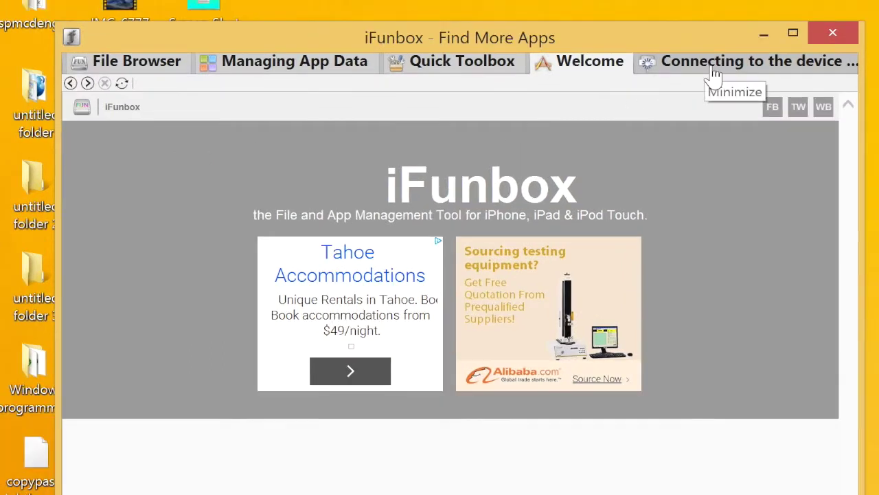
click(659, 54)
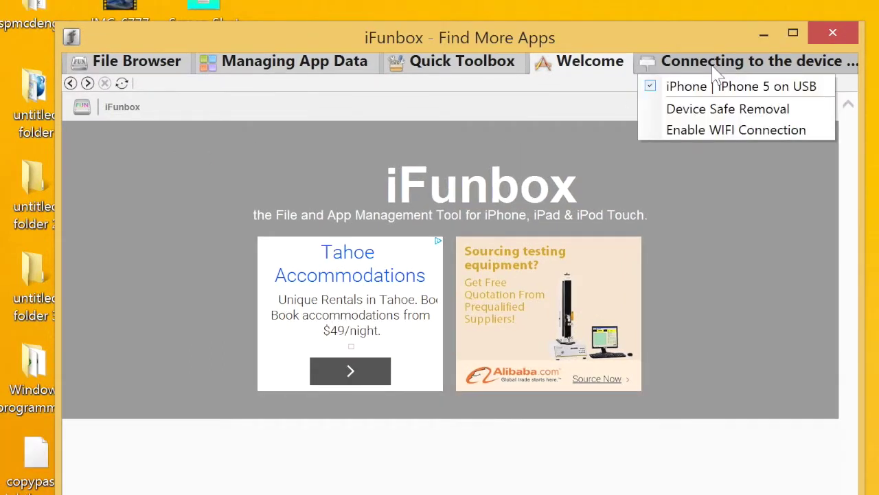
click(711, 89)
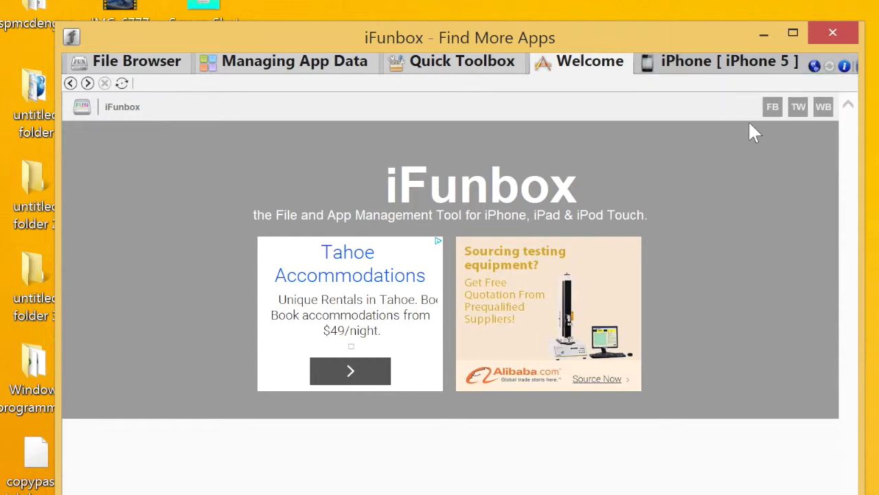
click(308, 63)
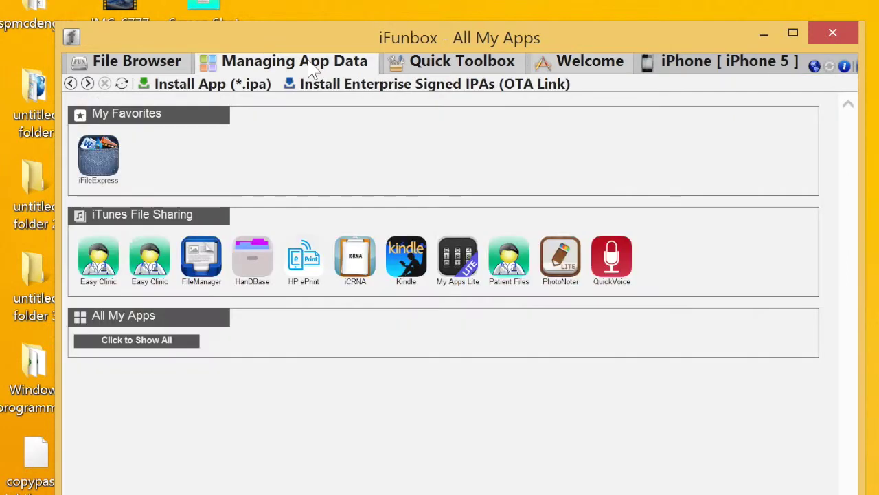
click(509, 257)
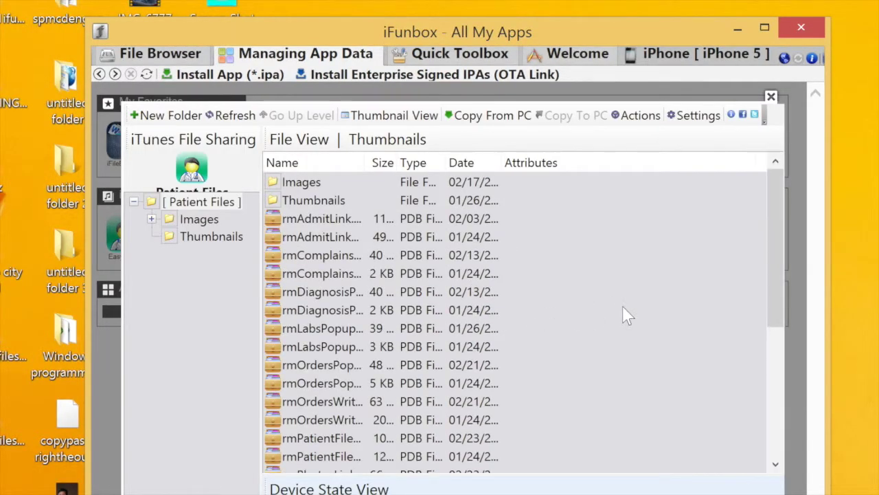
Start Copy From PC and navigate to Documents > Easy Clinic > MyPatients6.
scroll(618, 228, down, 6)
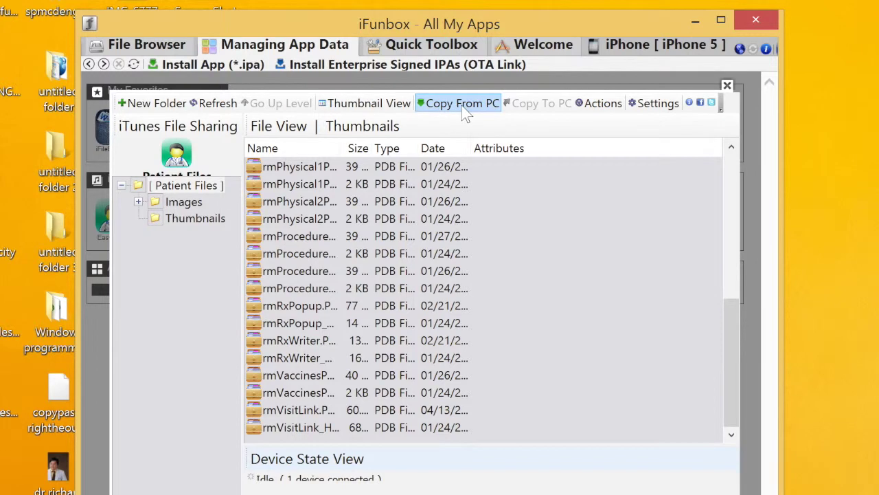
click(460, 104)
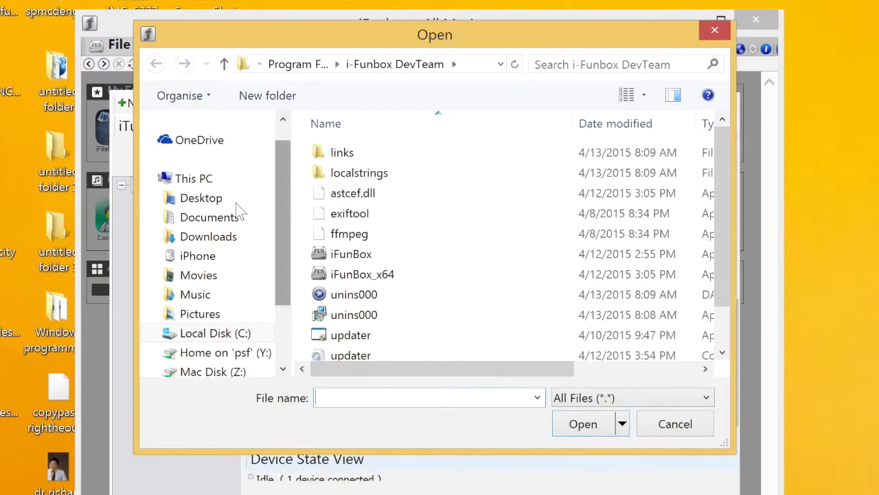
click(217, 218)
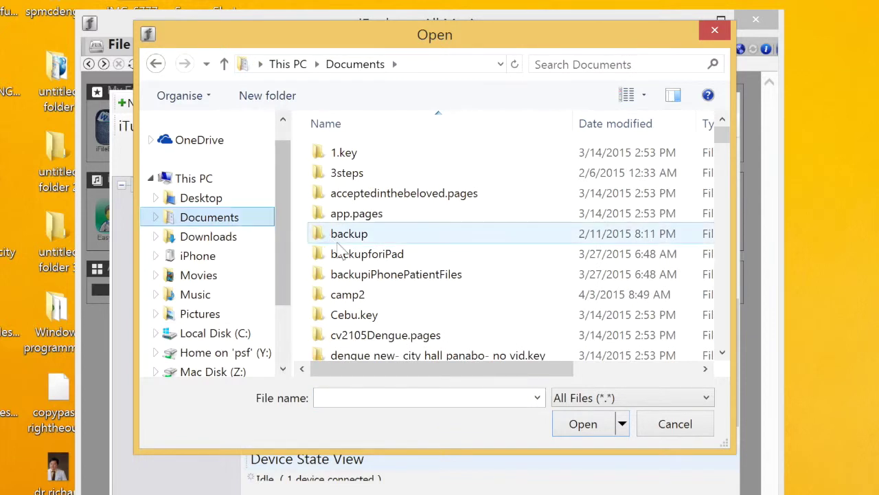
click(445, 313)
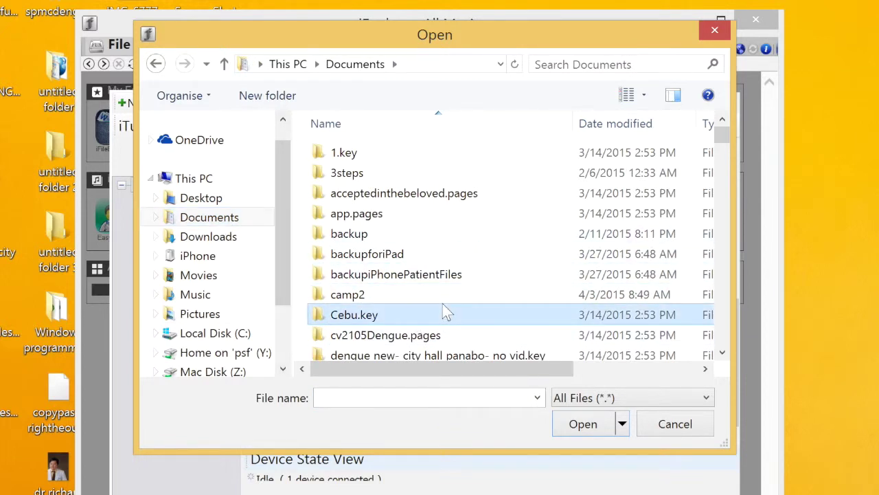
key(e)
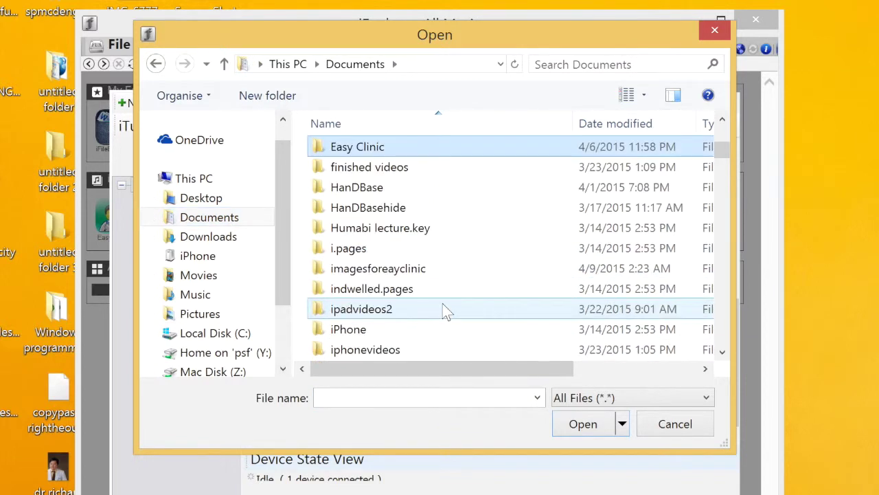
double_click(407, 148)
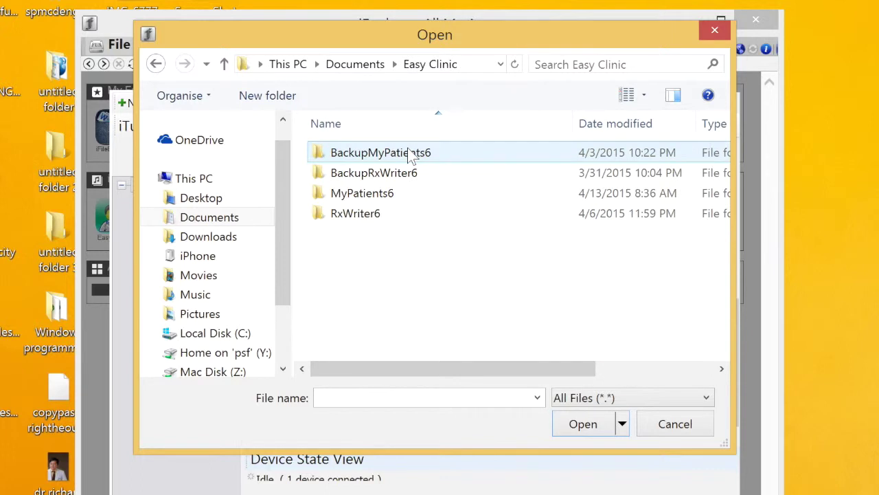
double_click(368, 200)
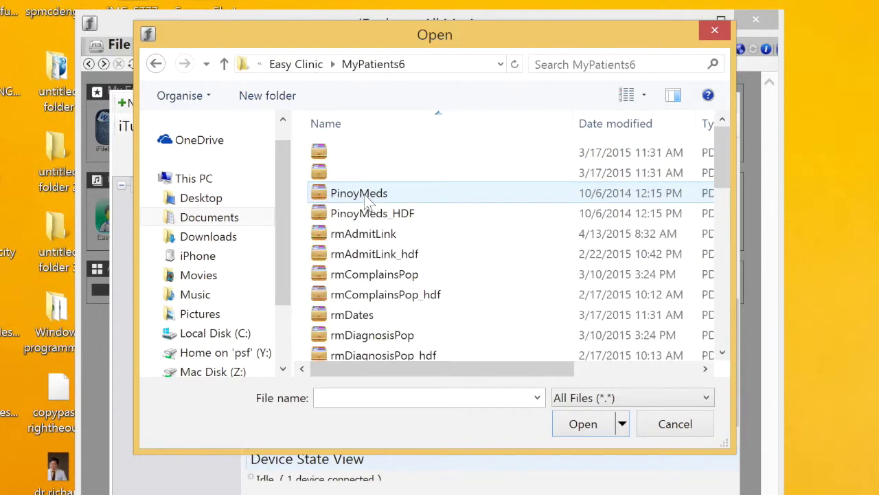
Select rmAdmitLink, rmPatientFiles and rmVisitLink and copy them to the iPhone.
click(350, 235)
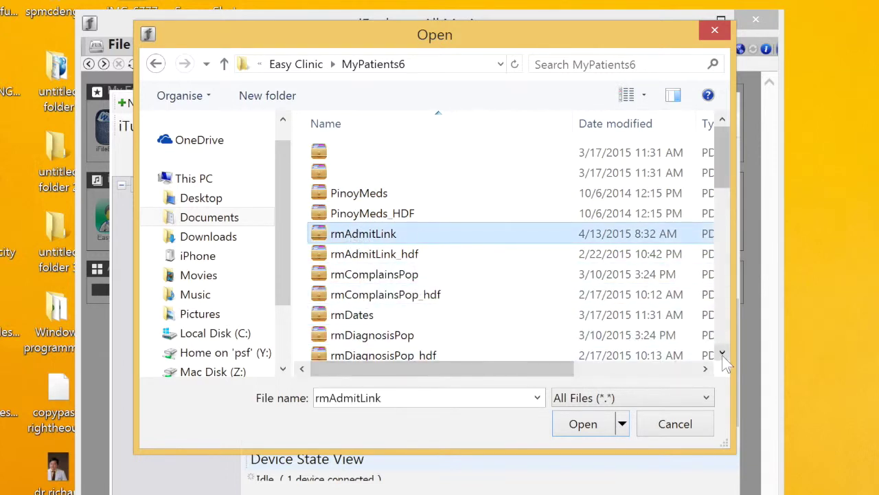
drag(723, 352, 723, 352)
ctrl+click(520, 309)
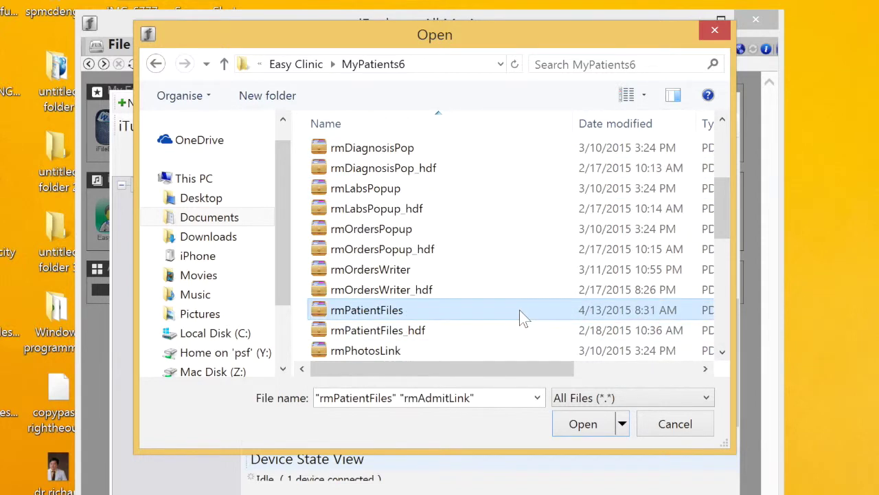
drag(723, 352, 719, 349)
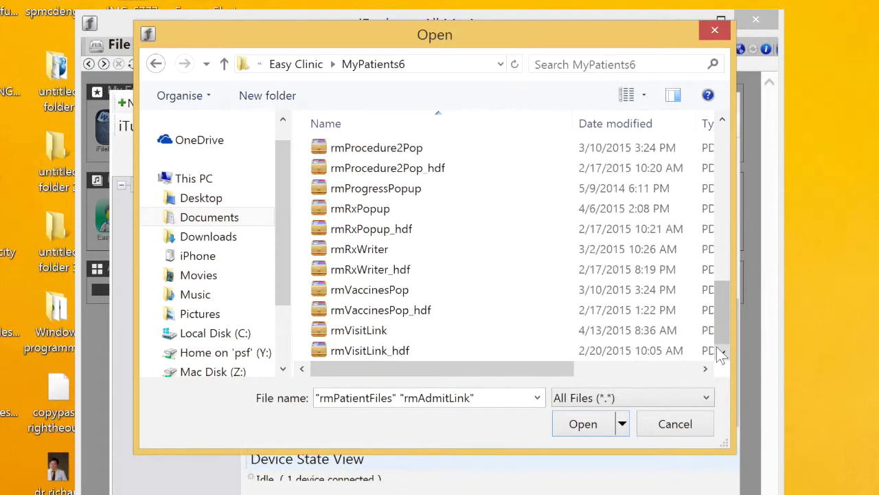
ctrl+click(479, 336)
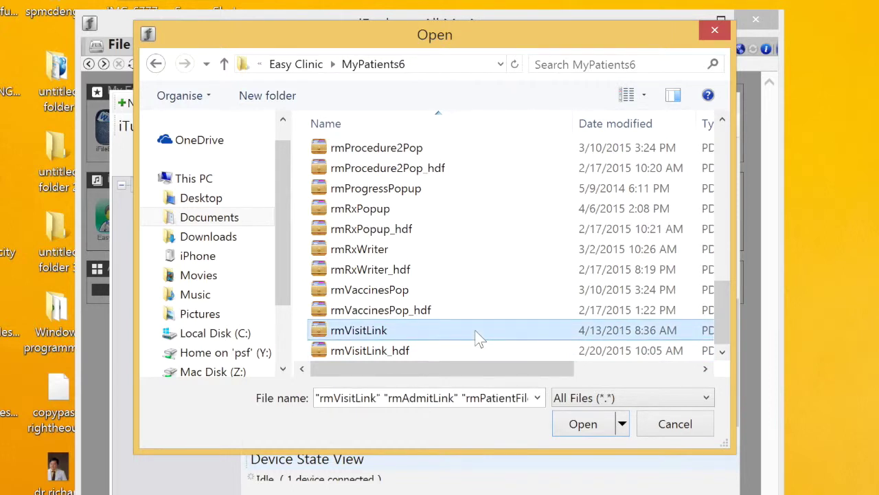
click(583, 428)
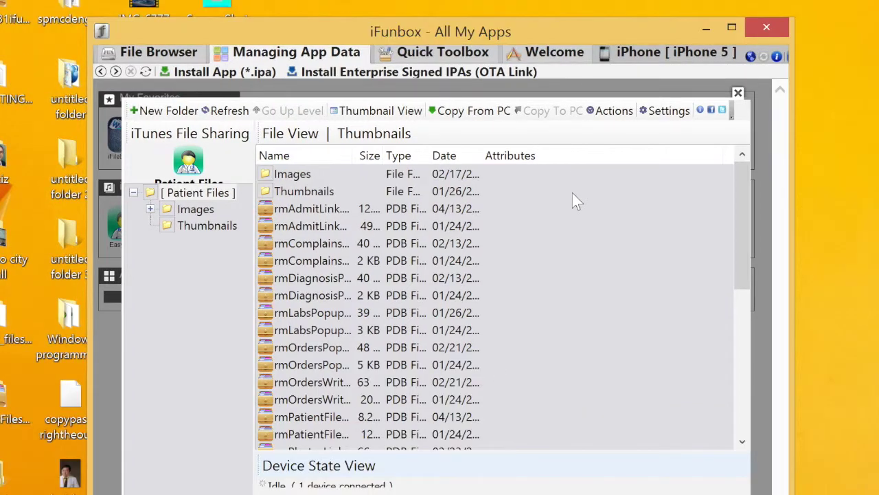
Close the Patient Files view, use Device Safe Removal for the iPhone, and close iFunbox.
click(738, 92)
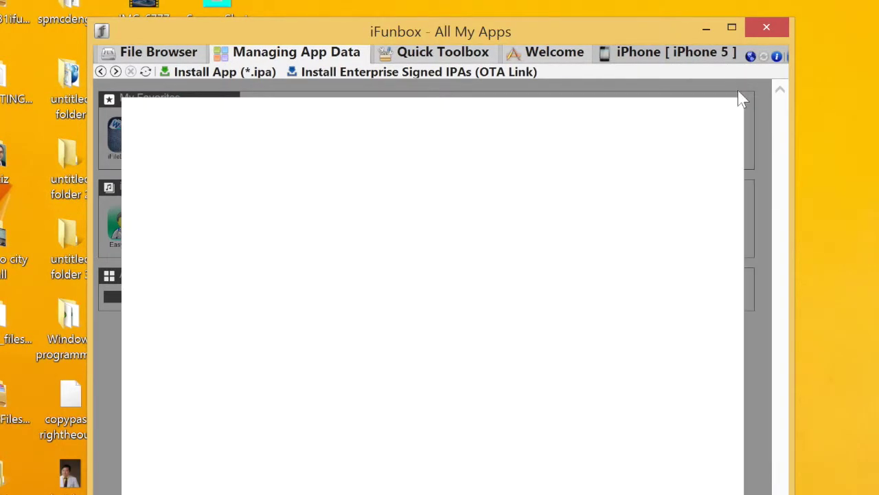
click(687, 59)
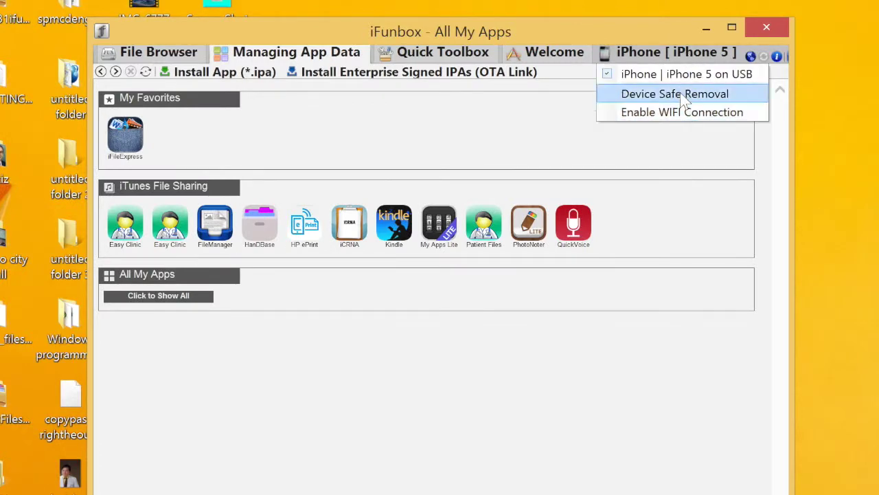
click(683, 96)
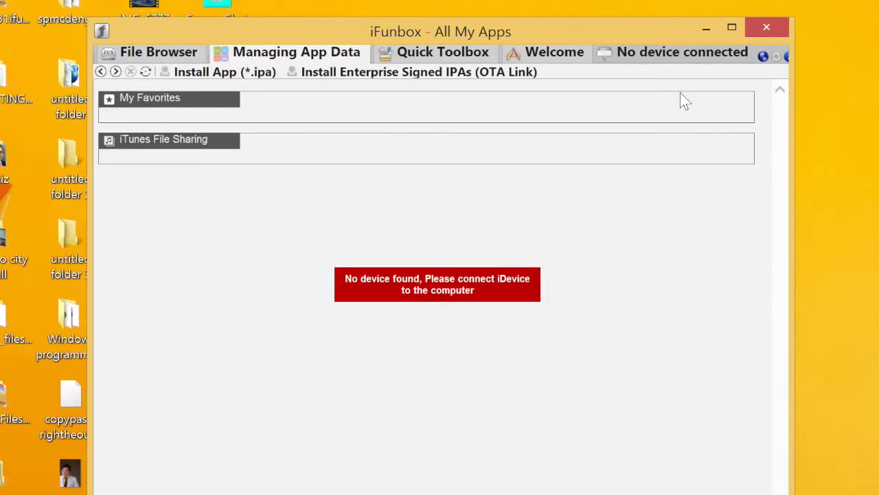
click(768, 30)
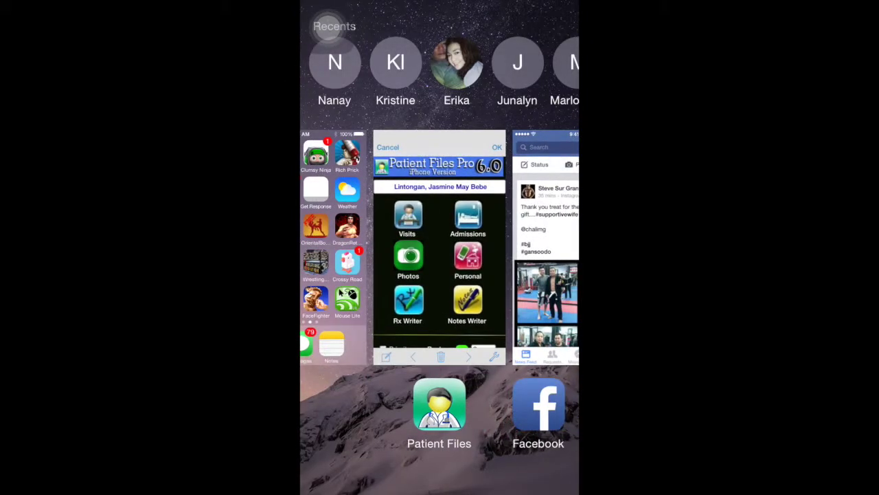
Swipe away the Patient Files card, then relaunch Patient Files from the home screen dock.
drag(440, 275, 440, 41)
click(334, 248)
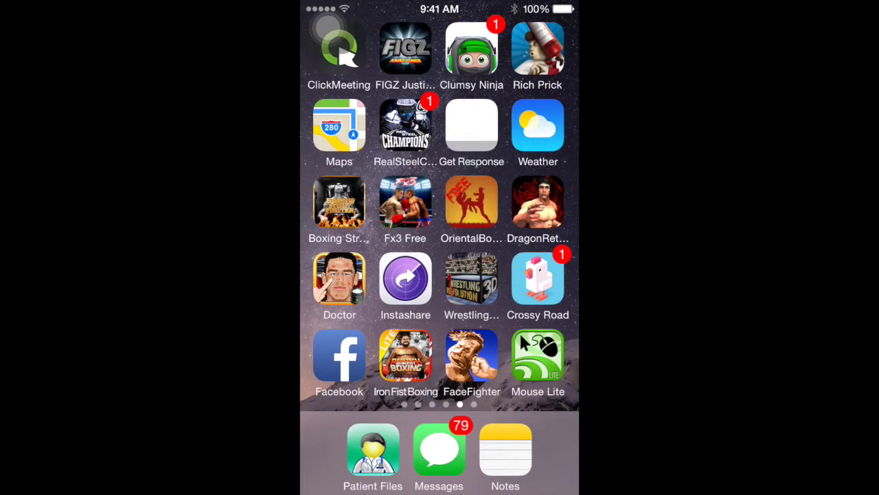
drag(508, 206, 371, 206)
click(372, 450)
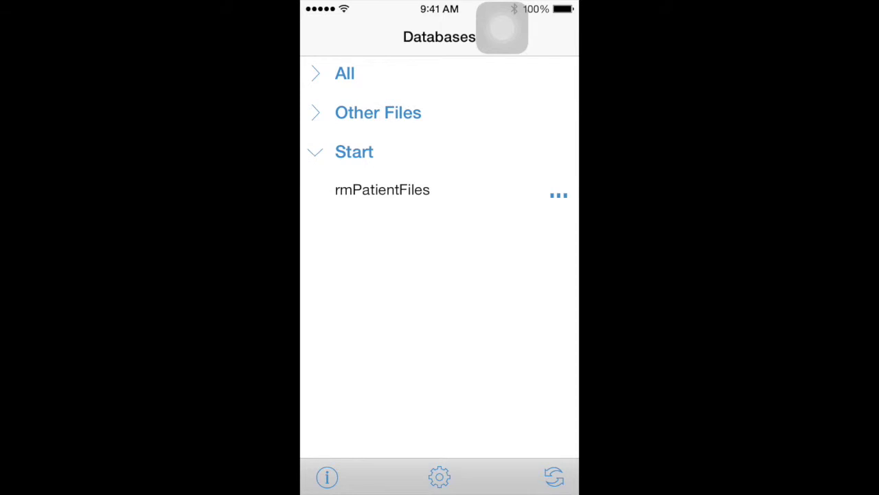